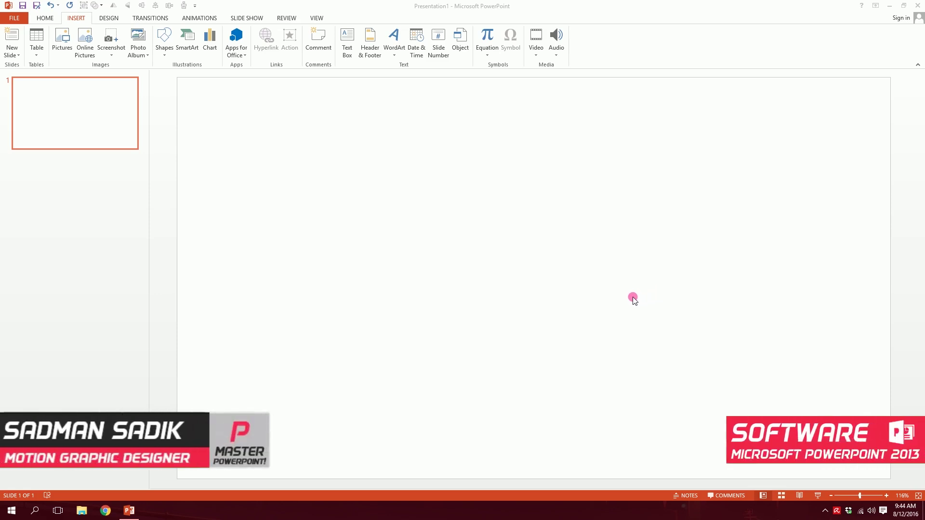
# Draw a 13.33" by 0.63" rectangle across the slide top with no outline and dark charcoal fill.
pyautogui.click(165, 47)
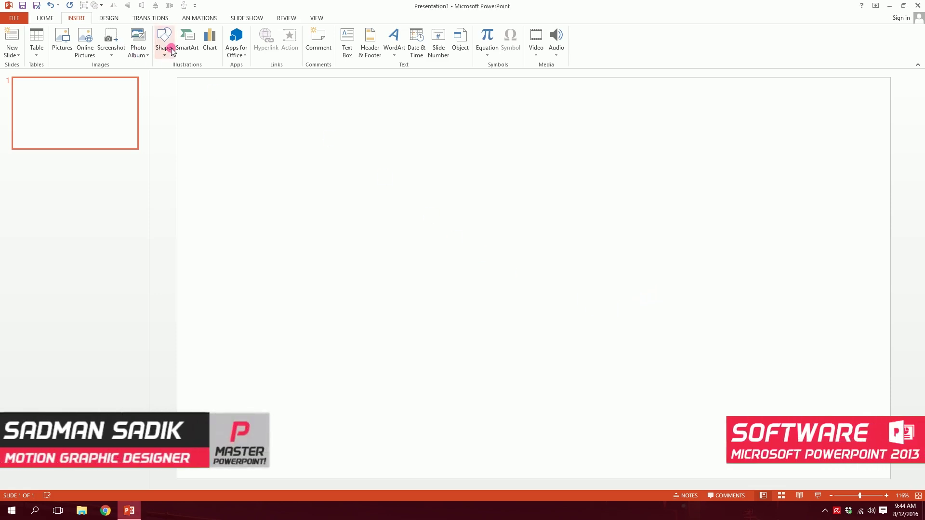
pyautogui.click(161, 126)
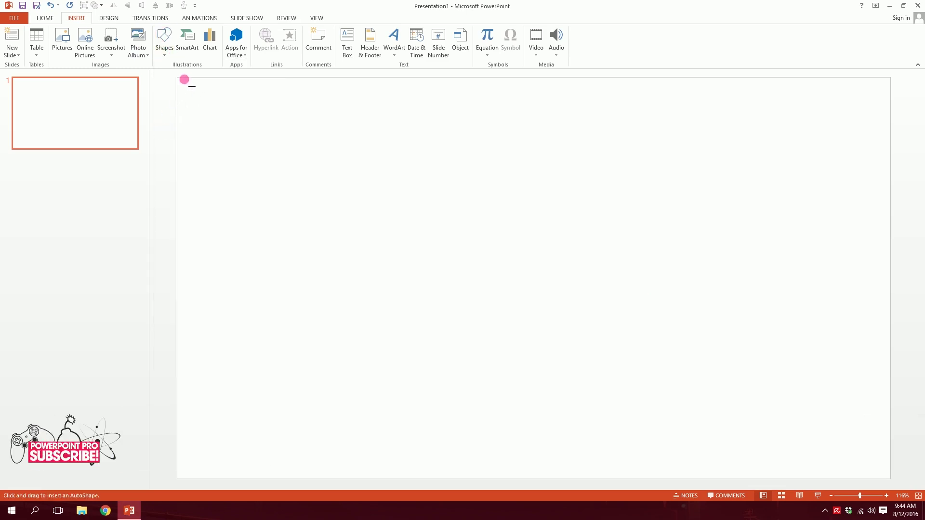
pyautogui.moveTo(177, 78)
pyautogui.mouseDown()
pyautogui.moveTo(599, 132)
pyautogui.moveTo(891, 114)
pyautogui.mouseUp()
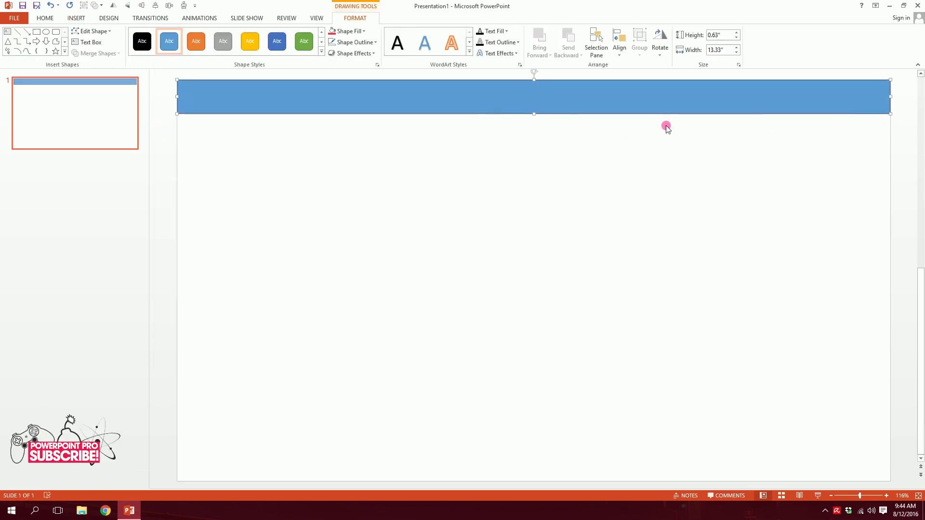
pyautogui.click(333, 43)
pyautogui.click(333, 146)
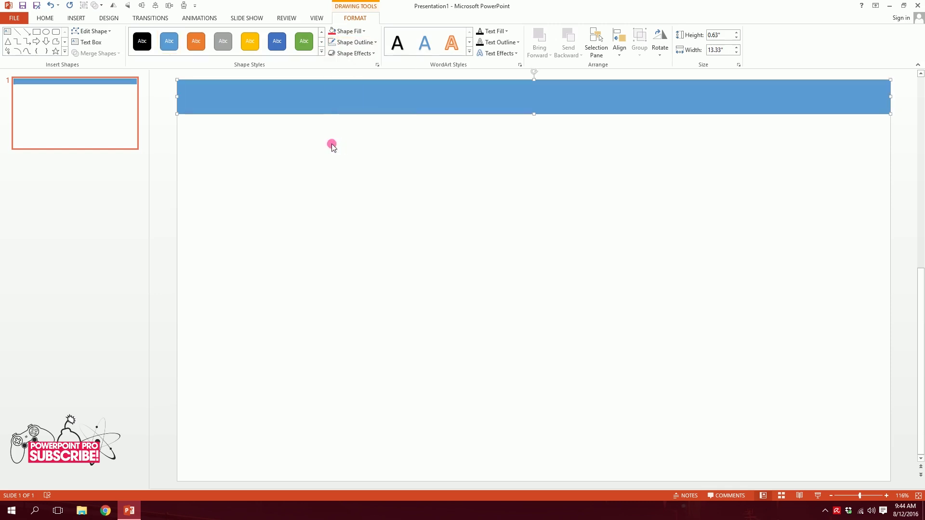
pyautogui.click(346, 31)
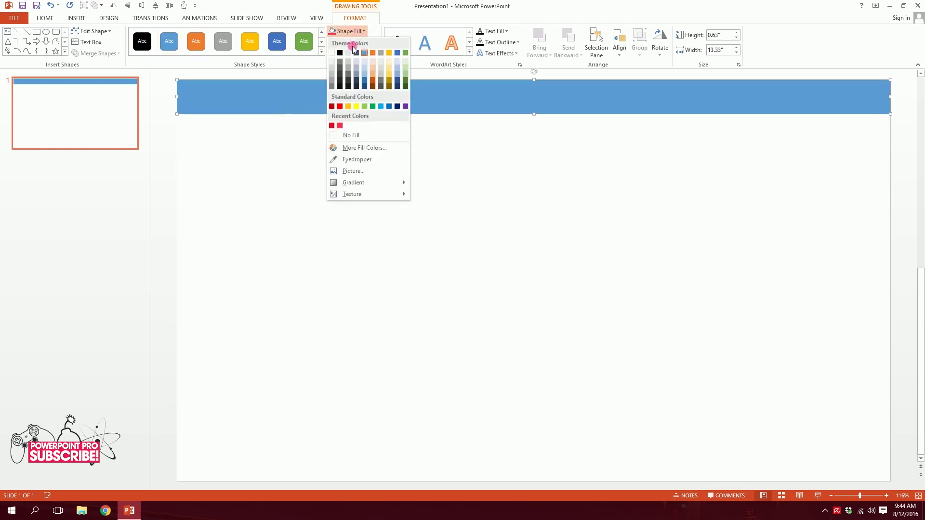
pyautogui.click(341, 83)
pyautogui.click(487, 219)
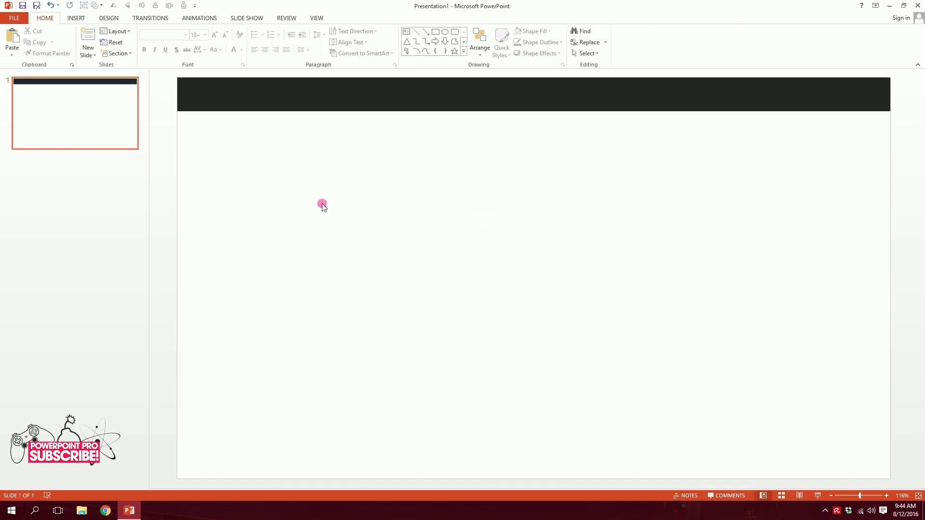
# Insert first-style WordArt and replace its placeholder text with 'POWERPOINT PRO'.
pyautogui.click(76, 17)
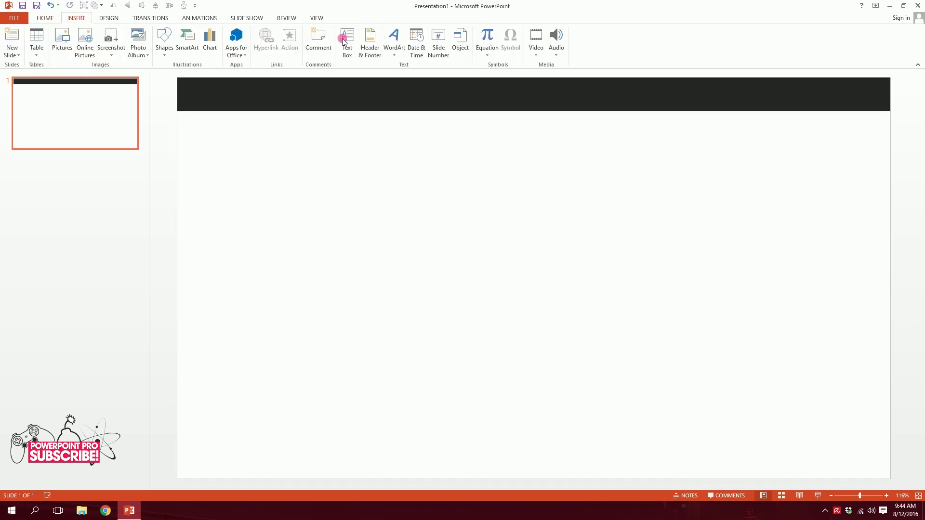
pyautogui.click(393, 38)
pyautogui.click(395, 75)
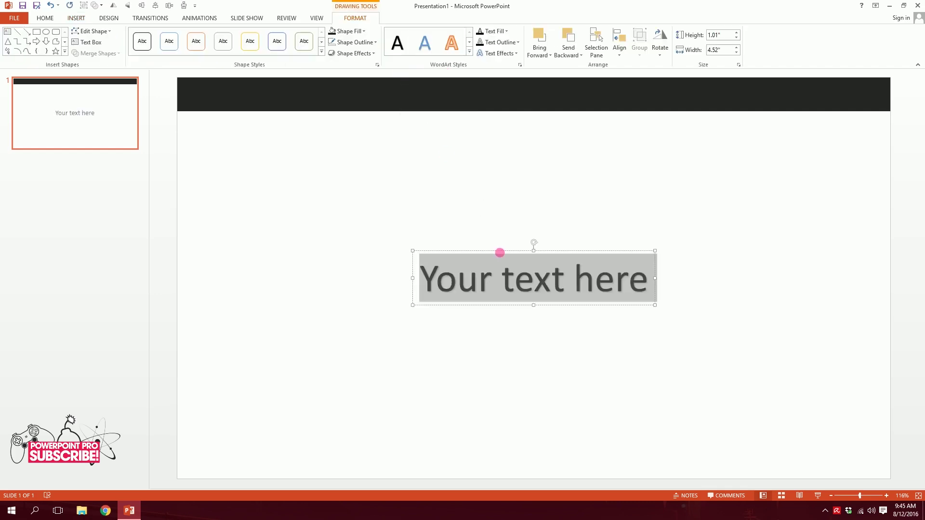
pyautogui.moveTo(513, 257); pyautogui.dragTo(452, 227)
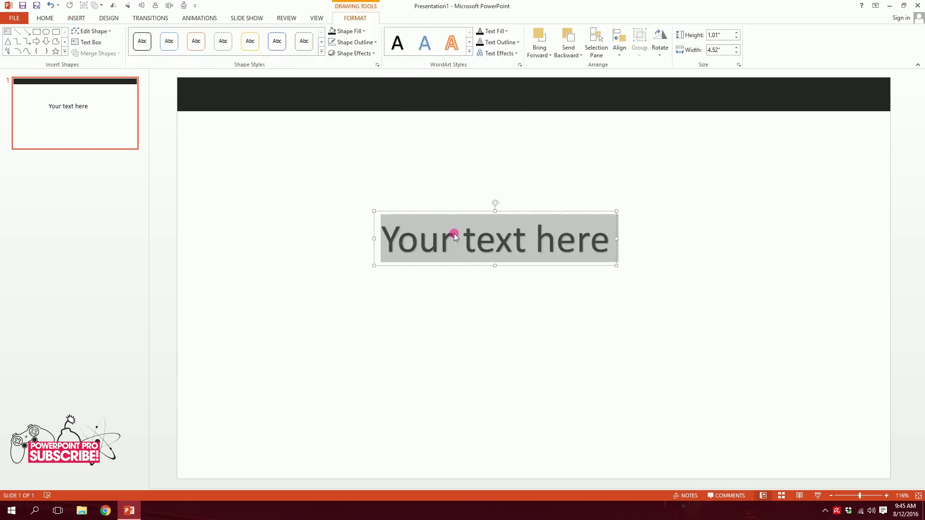
pyautogui.press('BackSpace')
pyautogui.write('POWERPOINT PRO')
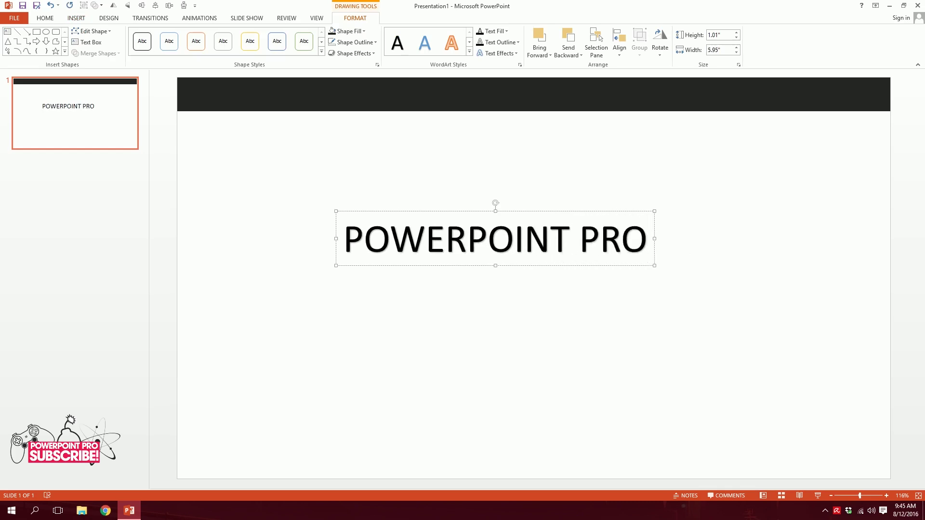
# Format the title text in Avant_G-Bold, white, left-aligned.
pyautogui.tripleClick(376, 241)
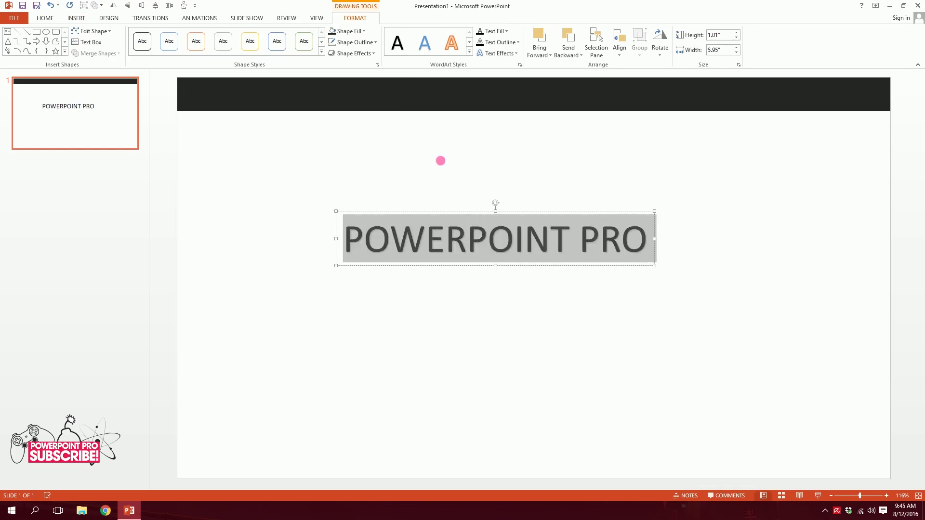
pyautogui.click(55, 21)
pyautogui.click(159, 35)
pyautogui.write('Avant_G-Bold')
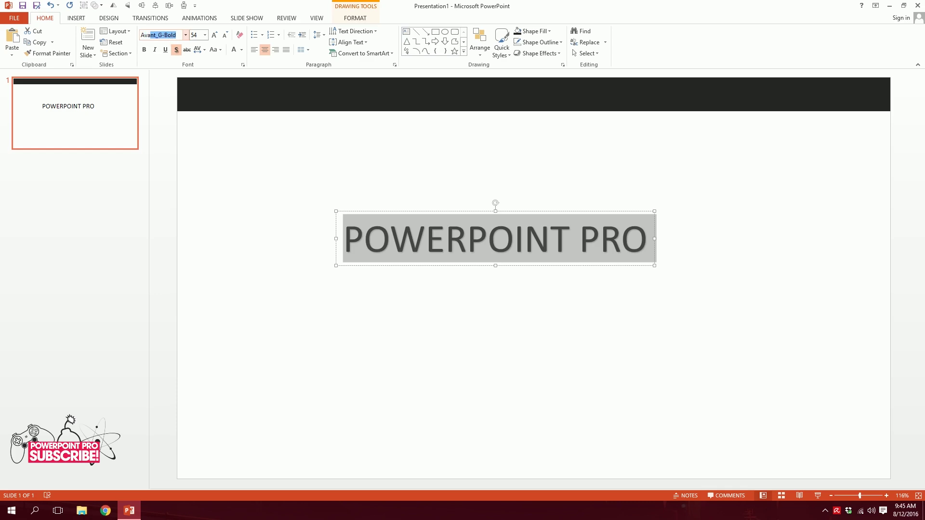
pyautogui.press('Return')
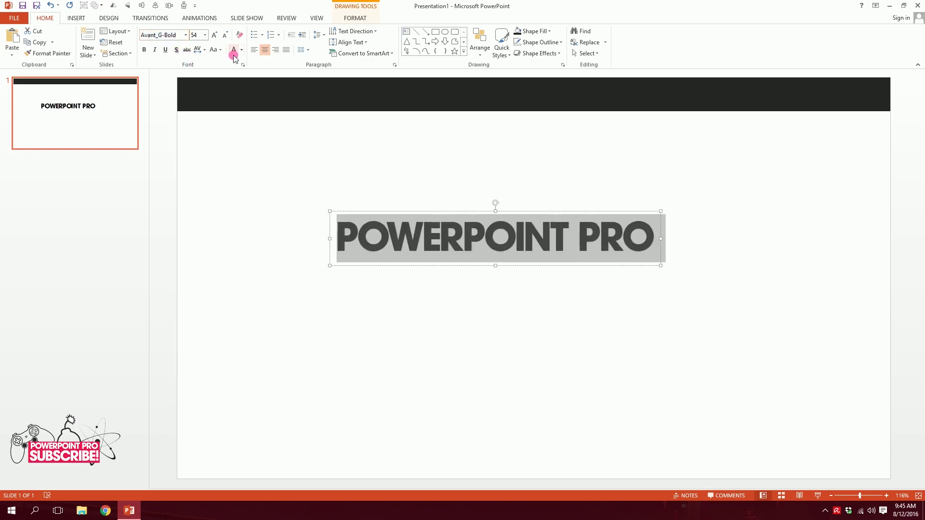
pyautogui.click(241, 50)
pyautogui.click(313, 120)
pyautogui.click(254, 50)
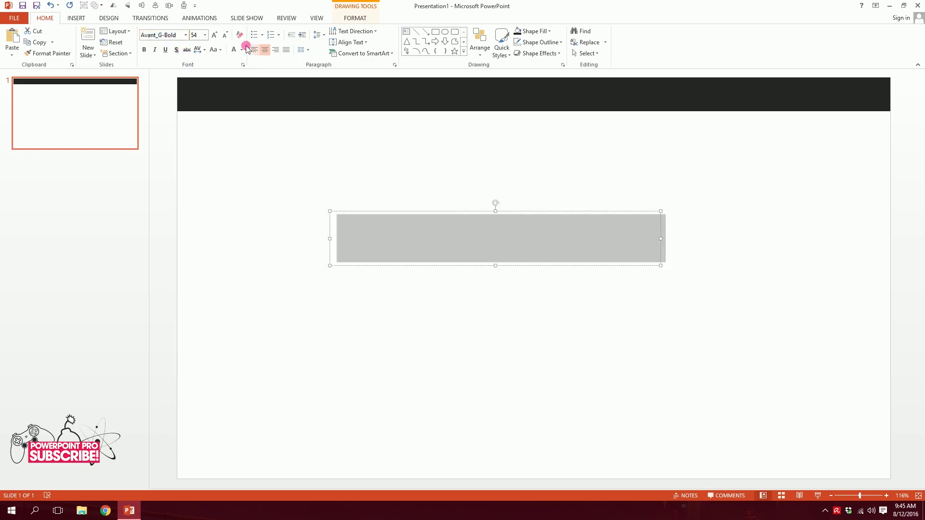
# Shrink the title to 18 pt and place it at the left end of the dark bar.
pyautogui.moveTo(395, 214); pyautogui.dragTo(278, 82)
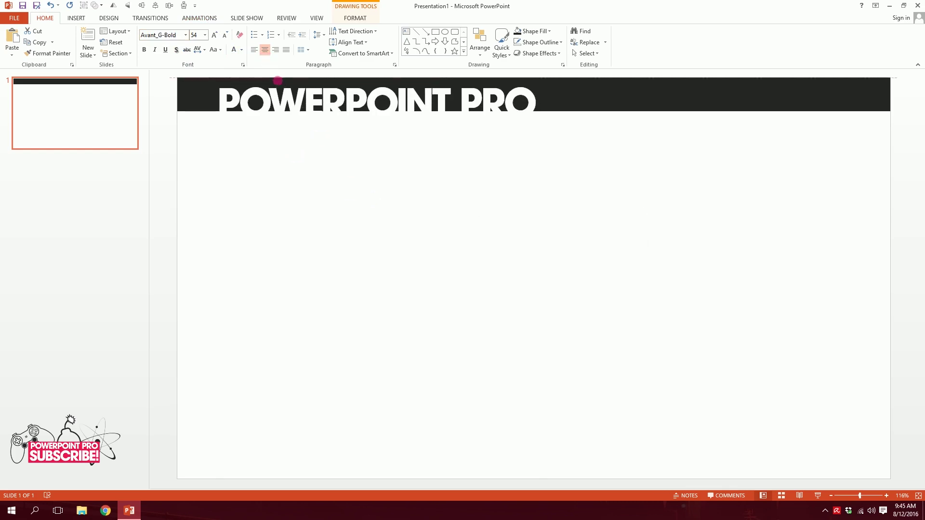
pyautogui.click(224, 34)
pyautogui.click(225, 36)
pyautogui.click(225, 36)
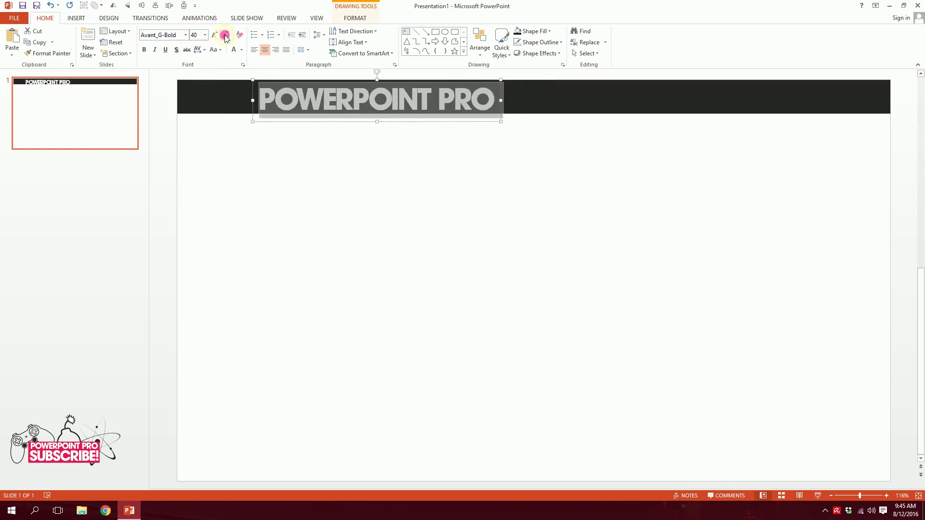
pyautogui.click(225, 36)
pyautogui.click(224, 35)
pyautogui.click(225, 36)
pyautogui.click(225, 36)
pyautogui.click(225, 35)
pyautogui.click(225, 36)
pyautogui.moveTo(418, 83); pyautogui.dragTo(292, 88)
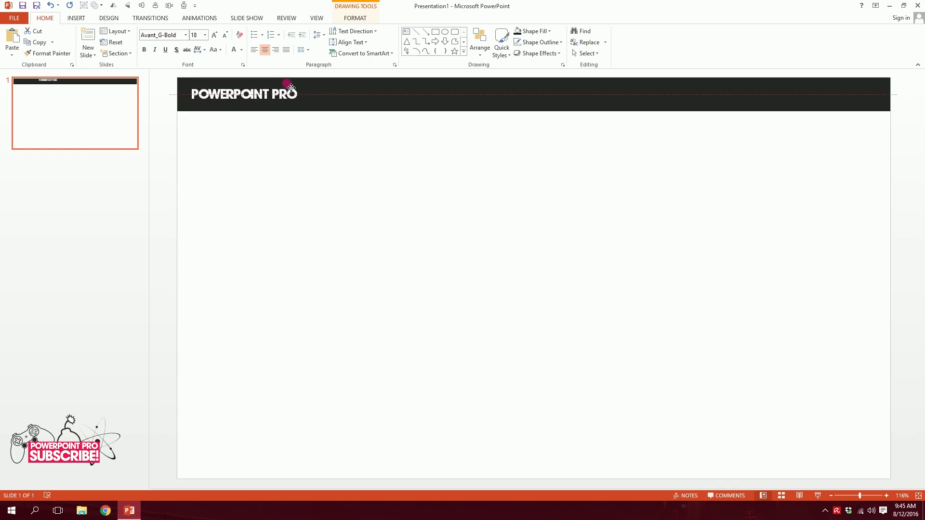
pyautogui.click(287, 138)
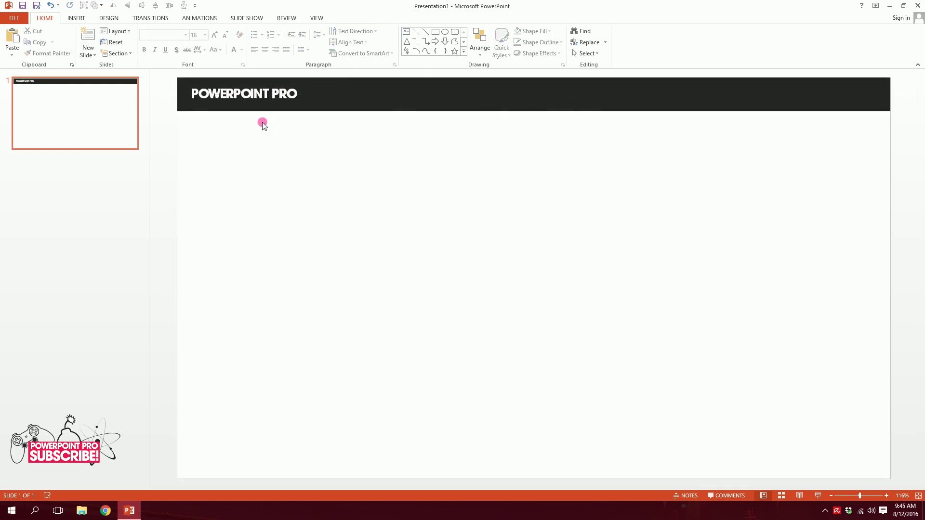
# Copy the title to the bar's right end and retype it as tab-separated HOME, GALLERY, VIDEO, CONTACT.
pyautogui.click(266, 100)
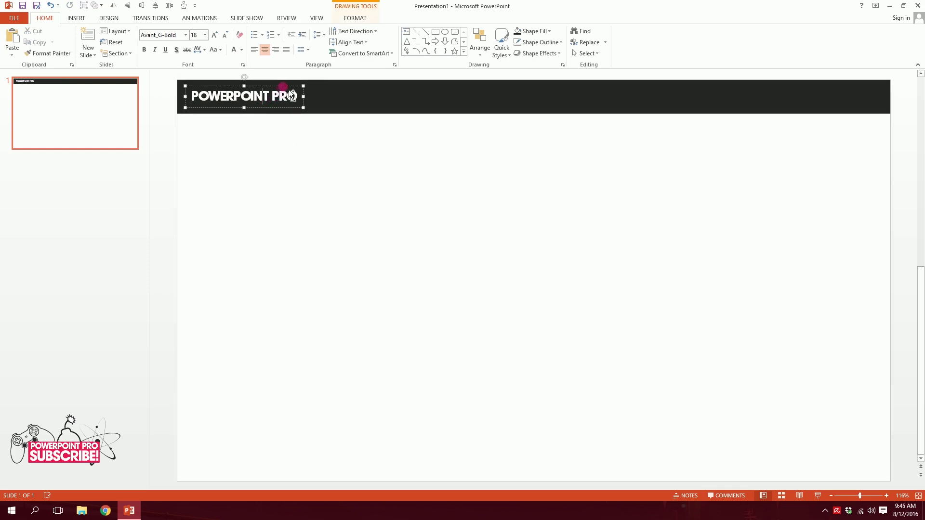
pyautogui.moveTo(292, 95); pyautogui.dragTo(719, 95)
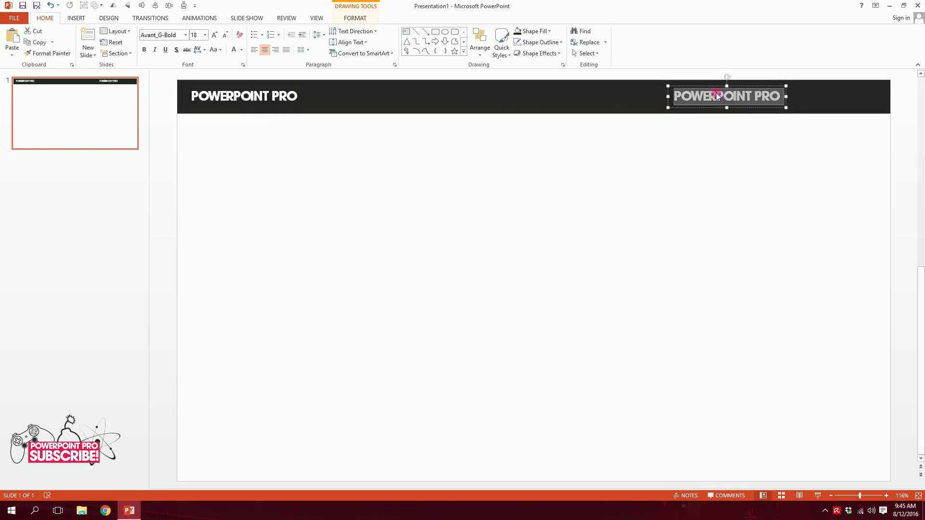
pyautogui.write('HOME')
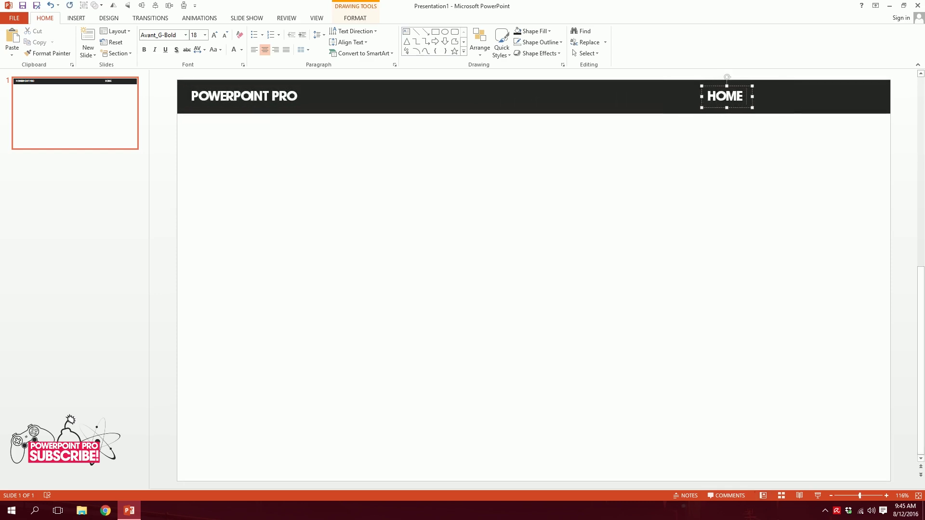
pyautogui.press('Tab')
pyautogui.write('GALEE')
pyautogui.press('BackSpace')
pyautogui.press('BackSpace')
pyautogui.write('LERT')
pyautogui.press('BackSpace')
pyautogui.write('Y')
pyautogui.press('Tab')
pyautogui.write('VIDEO')
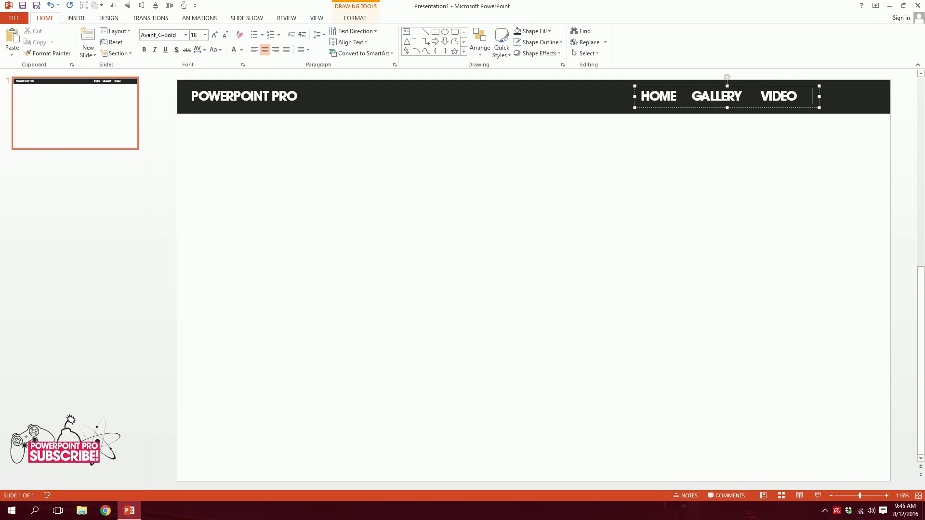
pyautogui.write('       CONTACT')
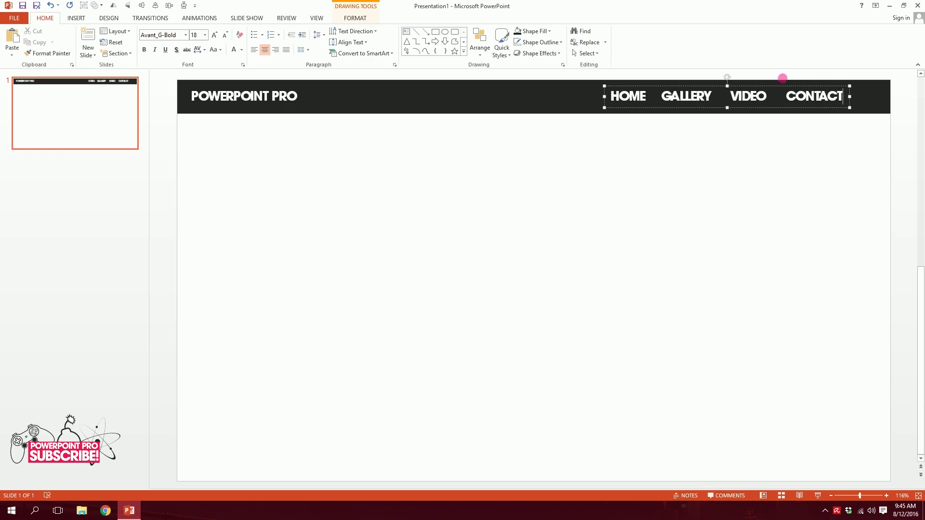
# Nudge the menu text into its final position at the right end of the bar.
pyautogui.moveTo(790, 91); pyautogui.dragTo(821, 91)
pyautogui.moveTo(692, 93); pyautogui.dragTo(692, 91)
pyautogui.click(349, 71)
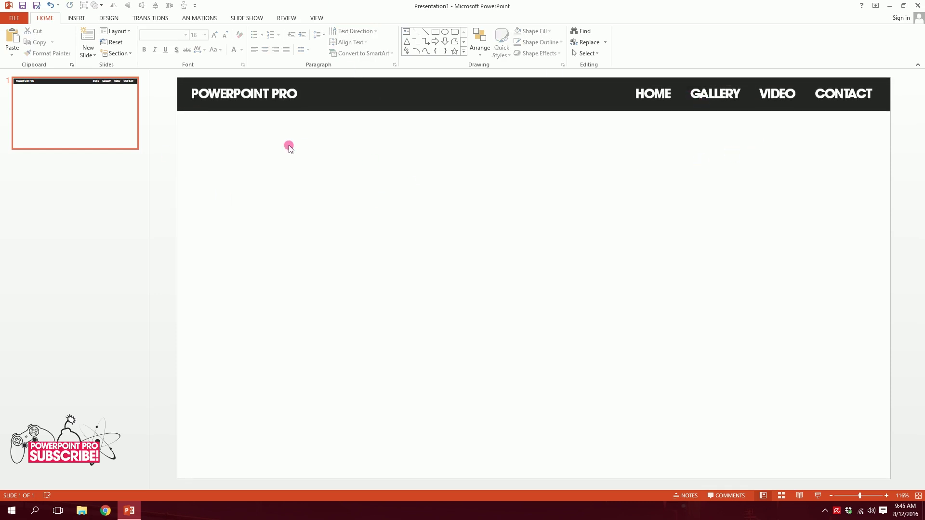
# Insert Picture1, centre it below the header and enlarge it to 5.25" by 10.96".
pyautogui.click(80, 20)
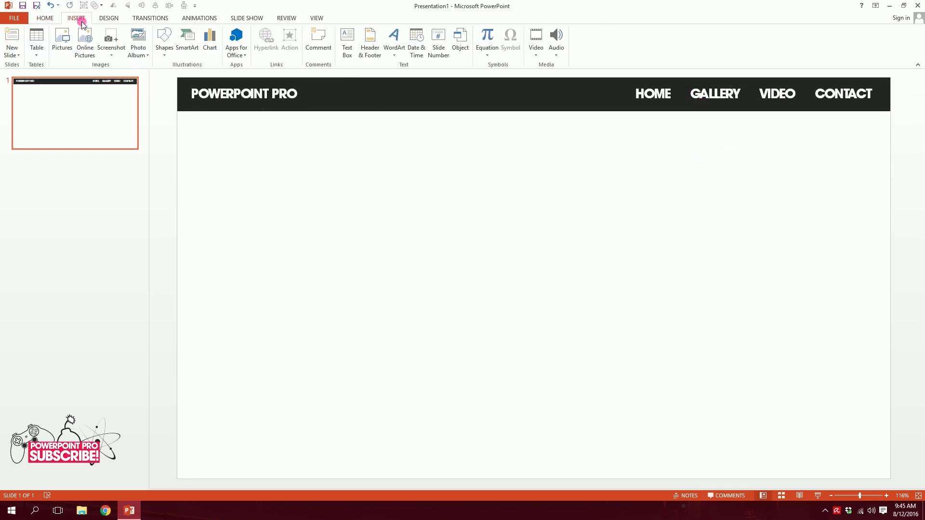
pyautogui.click(62, 40)
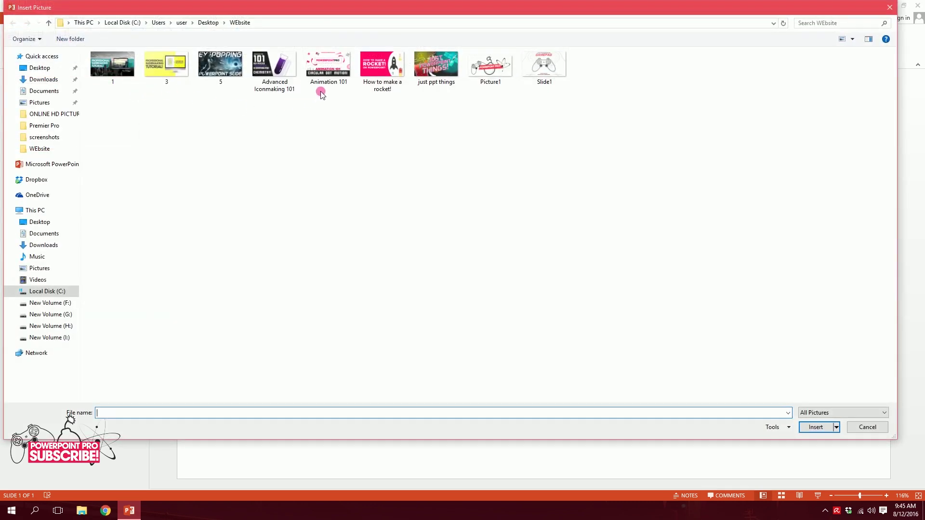
pyautogui.doubleClick(482, 72)
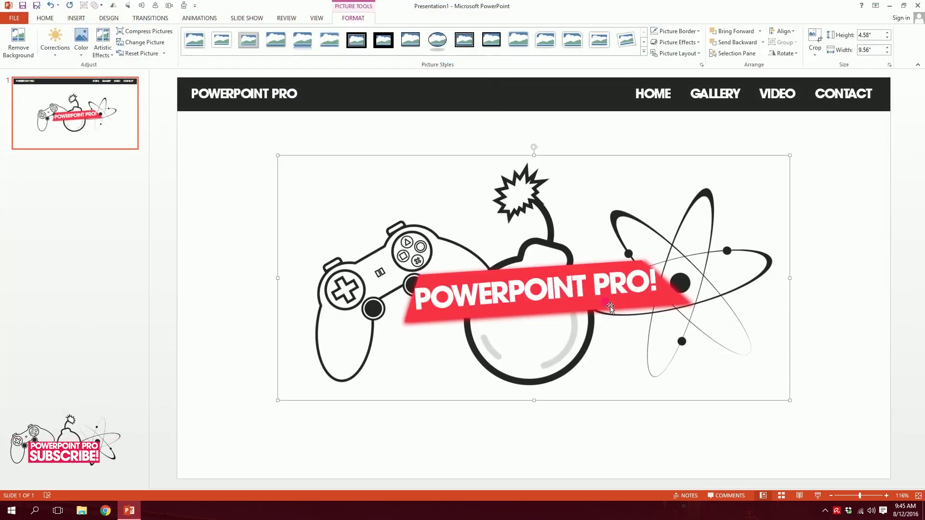
pyautogui.moveTo(593, 296); pyautogui.dragTo(565, 313)
pyautogui.click(781, 165)
pyautogui.moveTo(790, 160); pyautogui.dragTo(825, 144)
pyautogui.click(228, 206)
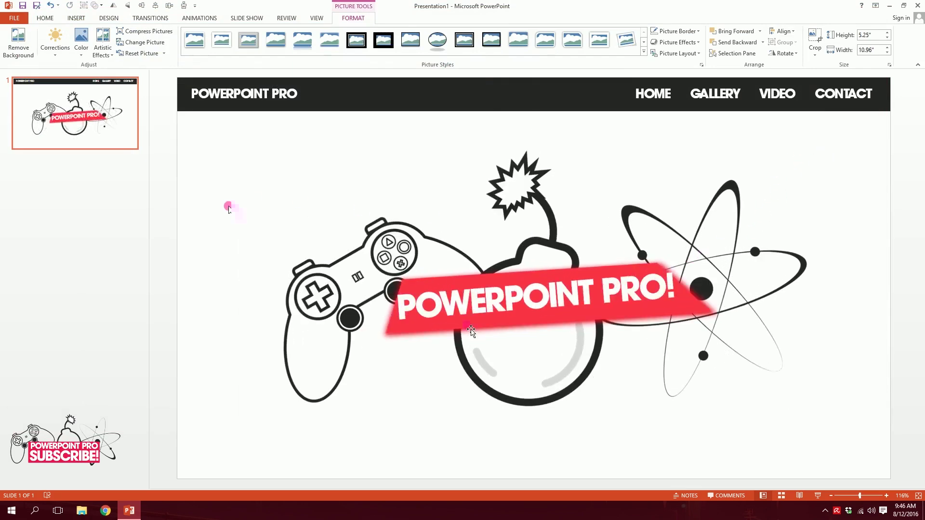
# Preview the slide as a full-screen slide show, then select the header bar.
pyautogui.click(817, 496)
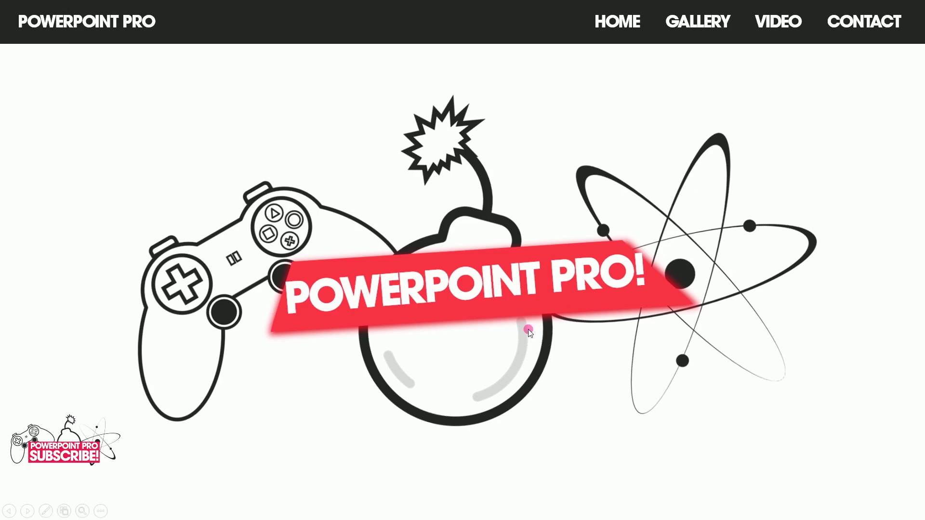
pyautogui.press('Escape')
pyautogui.click(485, 91)
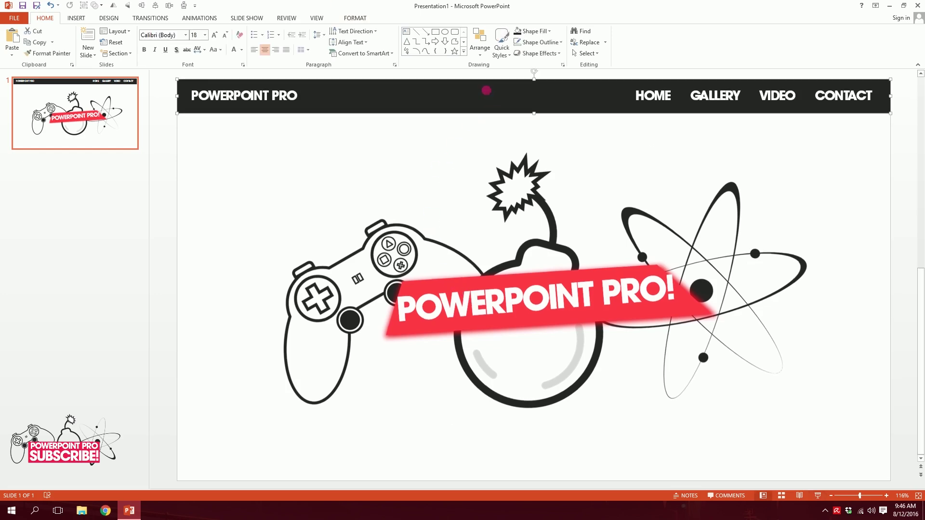
# Eyedrop the banner's red into the header bar fill and preview it in Slide Show.
pyautogui.click(533, 31)
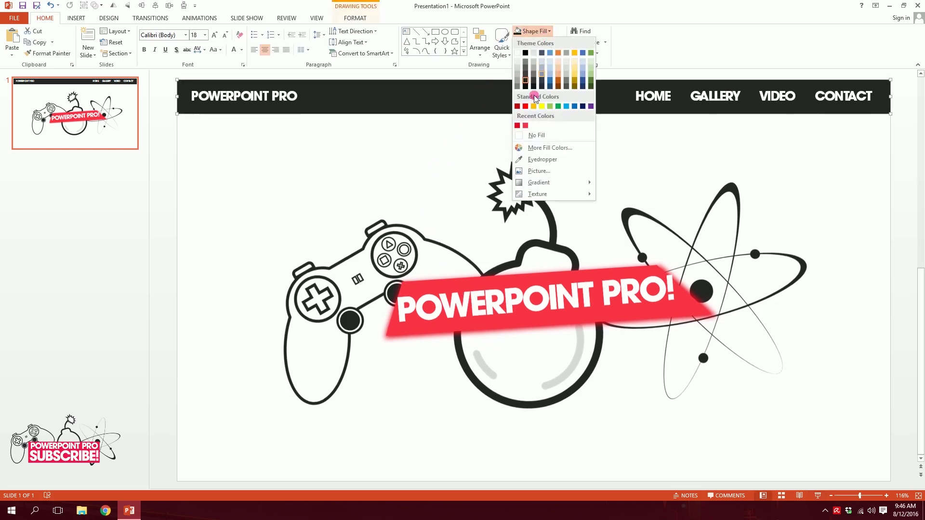
pyautogui.click(534, 159)
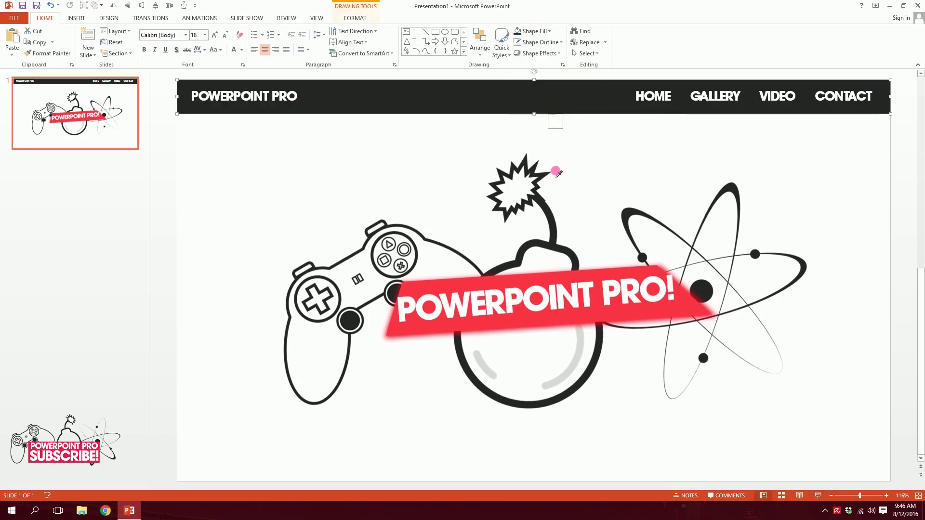
pyautogui.click(602, 278)
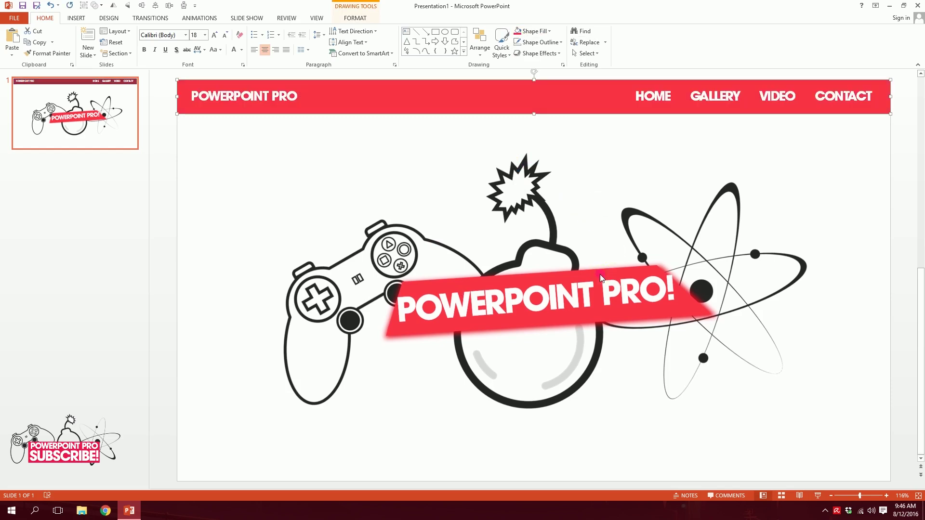
pyautogui.click(817, 496)
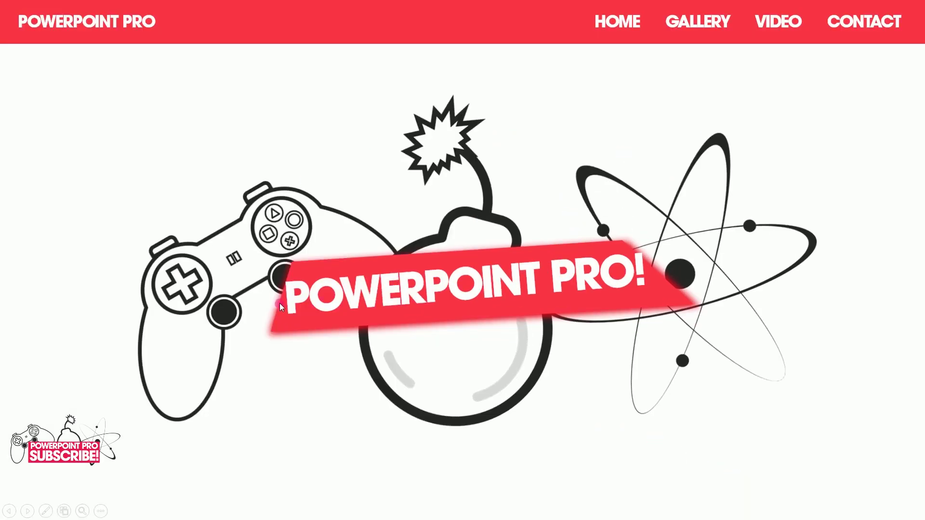
pyautogui.press('Escape')
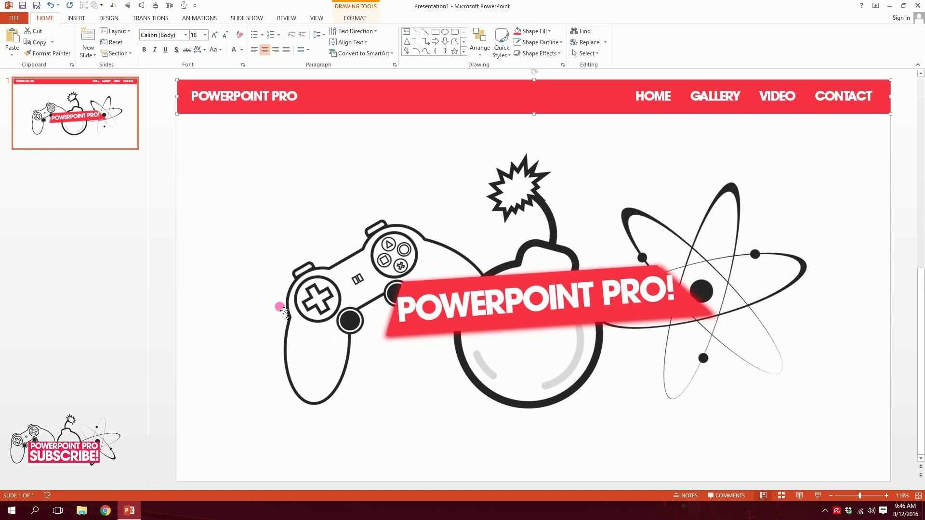
pyautogui.click(71, 21)
# Draw a small 0.16" circle, repeat it into a row of four dots, and centre the row.
pyautogui.click(160, 47)
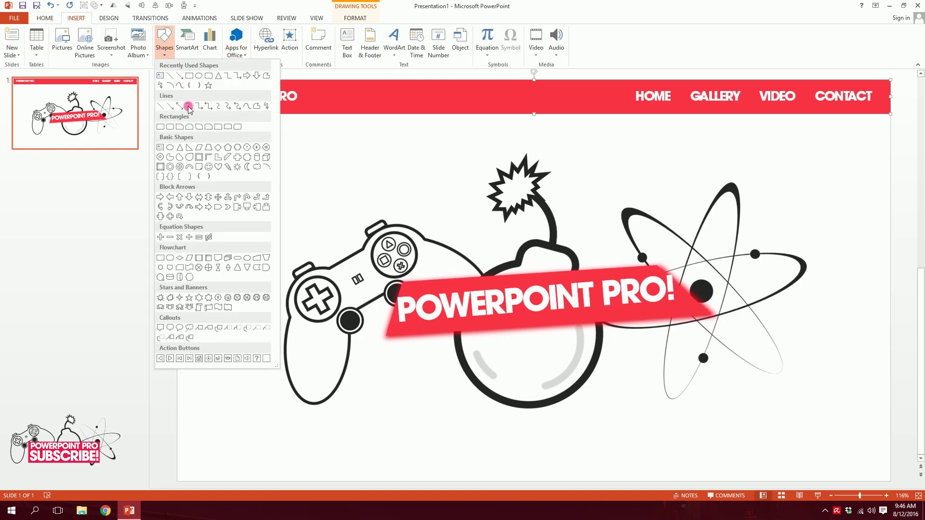
pyautogui.click(172, 149)
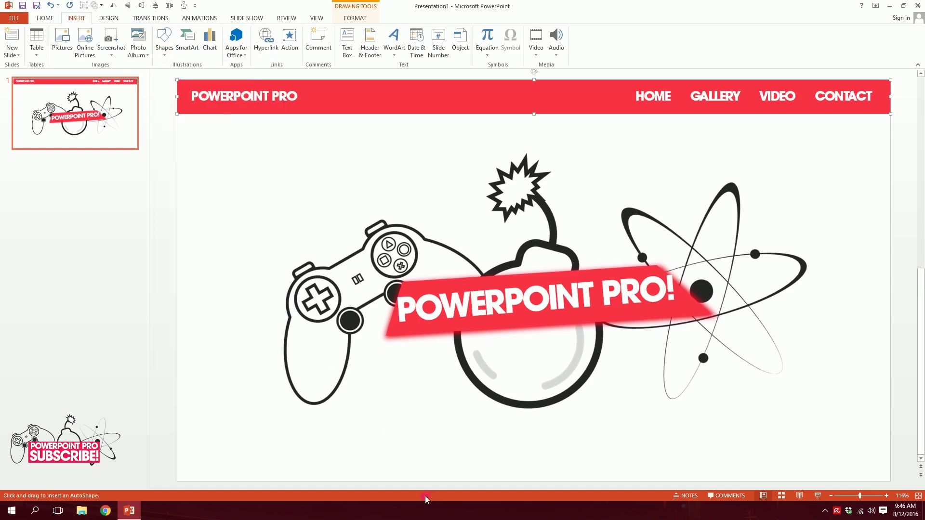
pyautogui.moveTo(384, 459); pyautogui.dragTo(391, 468)
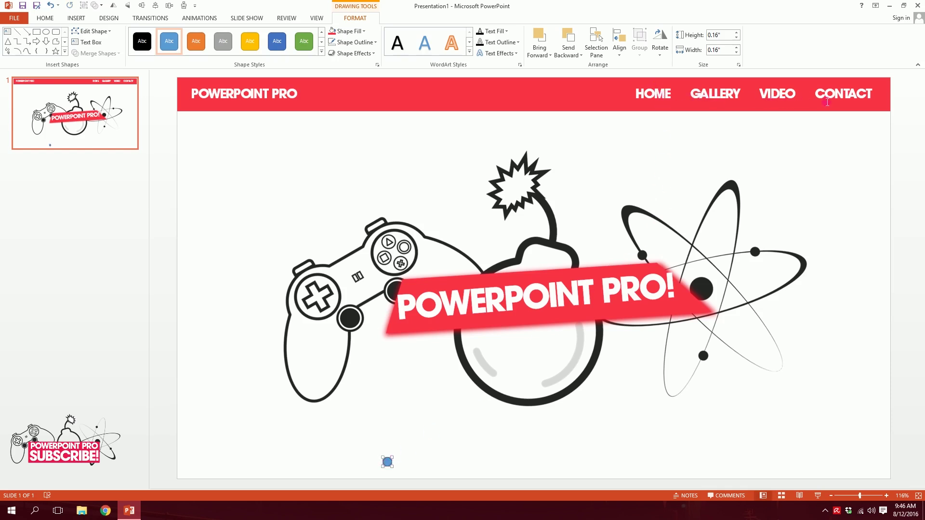
pyautogui.moveTo(392, 466); pyautogui.dragTo(405, 466)
pyautogui.moveTo(420, 475); pyautogui.dragTo(452, 468)
pyautogui.hotkey('ctrl', 'd')
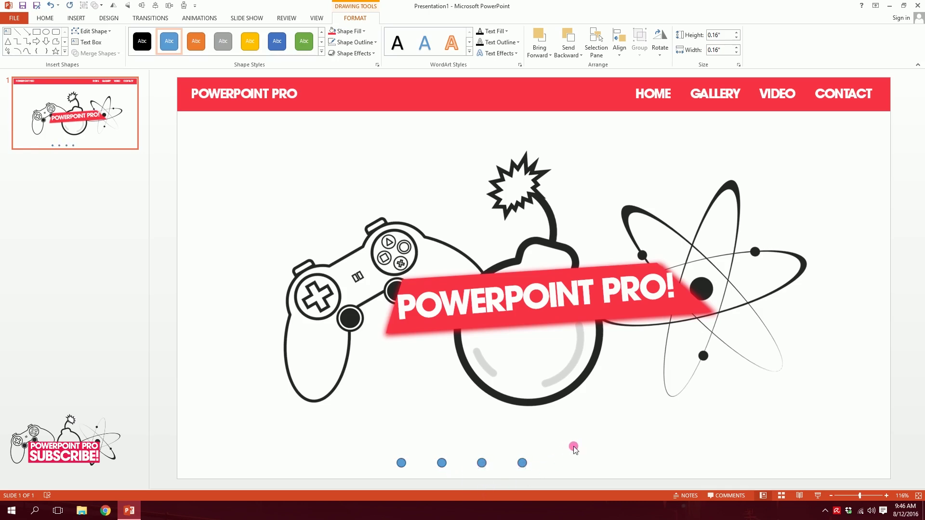
pyautogui.click(574, 445)
pyautogui.moveTo(610, 444); pyautogui.dragTo(288, 499)
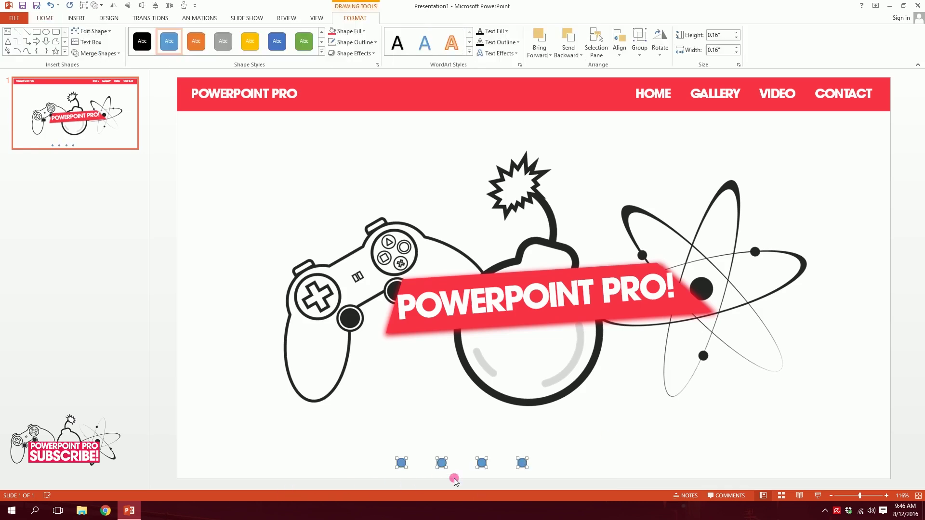
pyautogui.moveTo(486, 469); pyautogui.dragTo(556, 464)
# Give all four dots a red fill and a red outline.
pyautogui.click(359, 32)
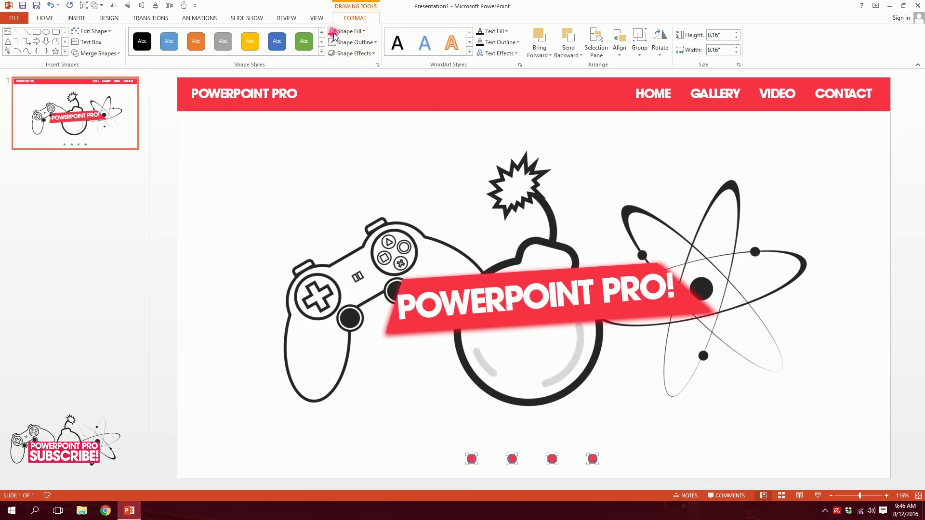
pyautogui.click(355, 43)
pyautogui.click(334, 137)
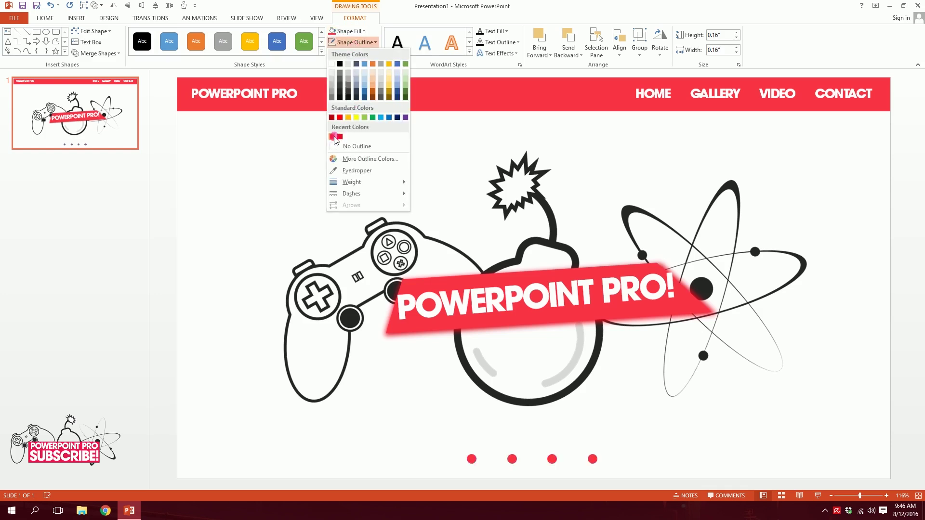
pyautogui.click(614, 440)
# Set the second to fourth dots to No Fill, turning them into hollow red rings.
pyautogui.moveTo(656, 440); pyautogui.dragTo(488, 497)
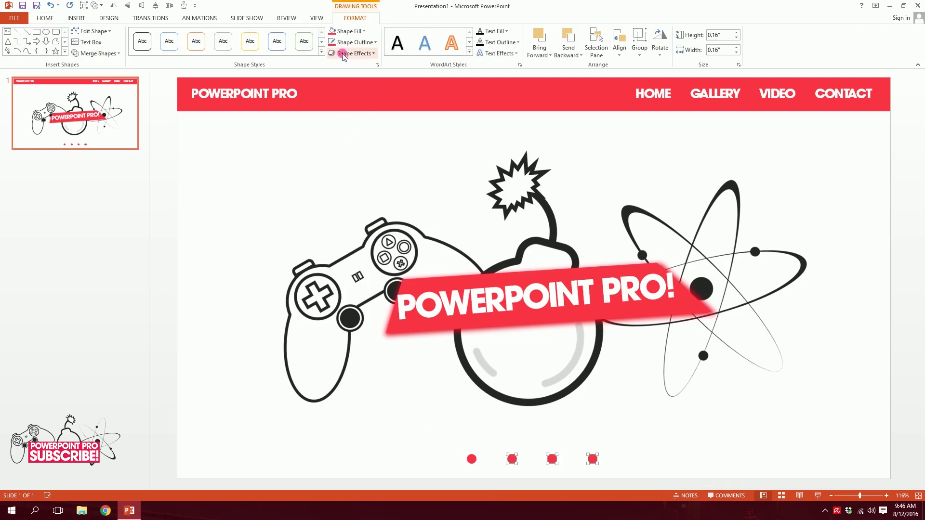
pyautogui.click(345, 30)
pyautogui.click(349, 134)
pyautogui.click(392, 367)
pyautogui.click(476, 475)
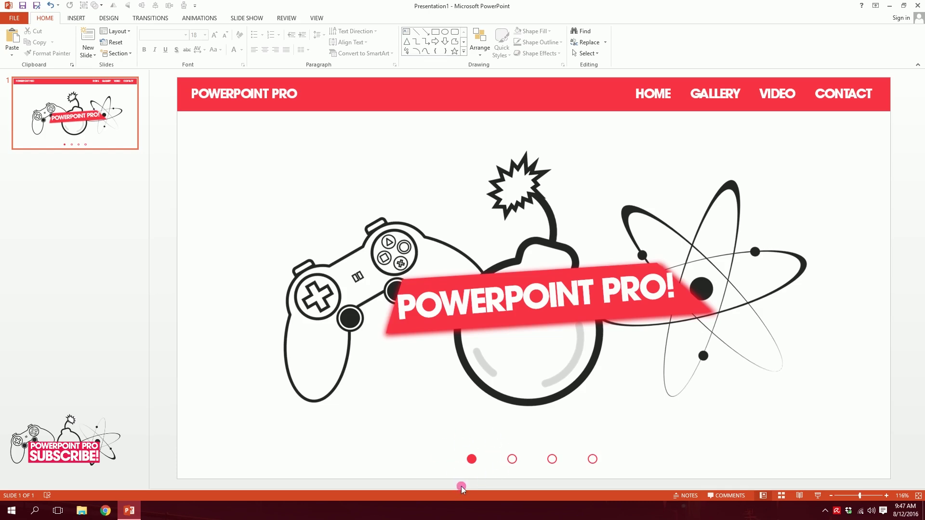
# Draw a small 0.2" red chevron at the slide's right edge.
pyautogui.click(76, 18)
pyautogui.click(165, 39)
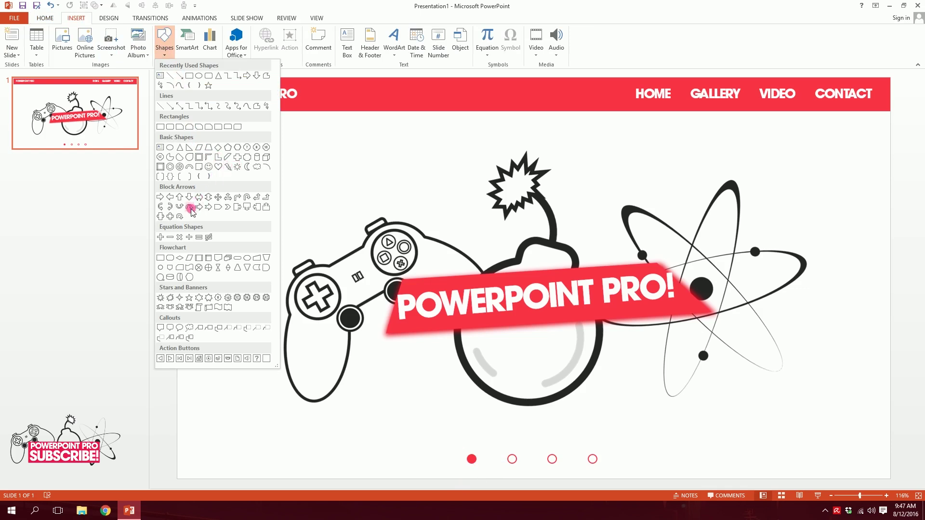
pyautogui.click(227, 208)
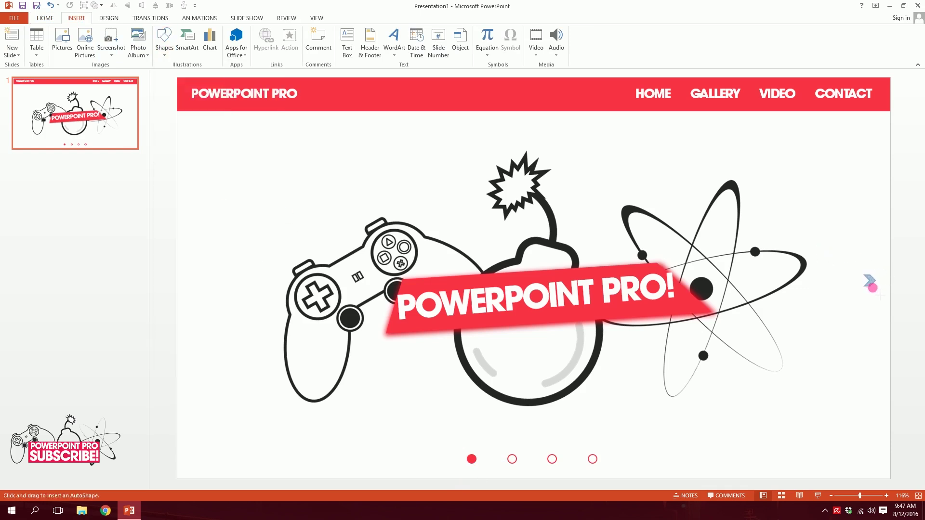
pyautogui.moveTo(873, 289); pyautogui.dragTo(873, 289)
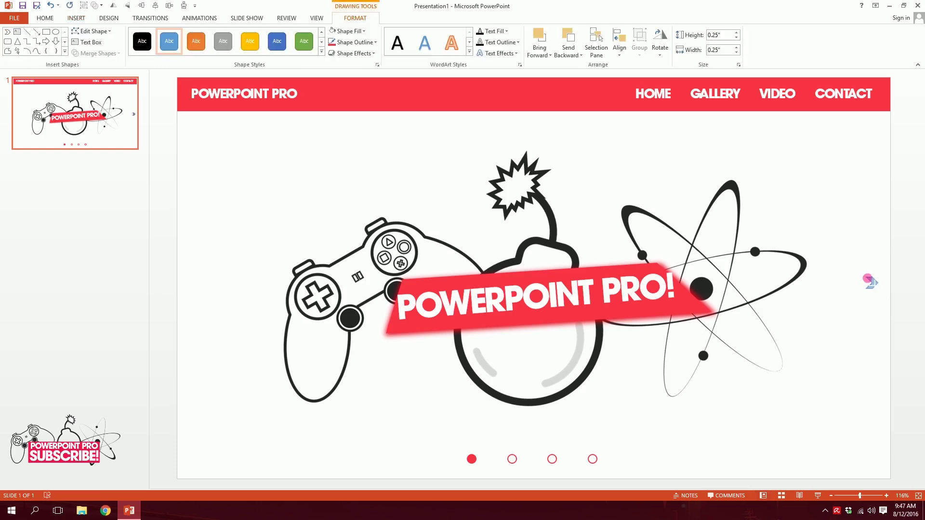
pyautogui.click(349, 31)
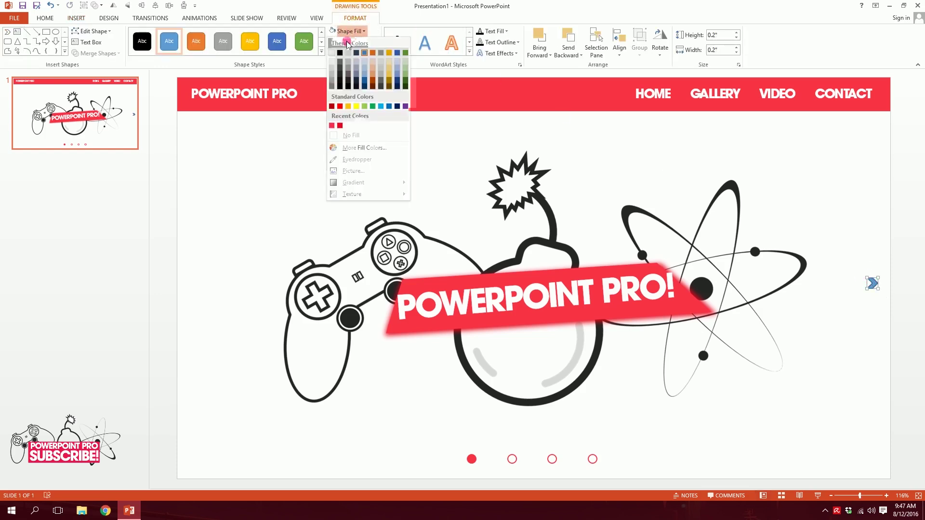
pyautogui.click(331, 124)
pyautogui.click(868, 366)
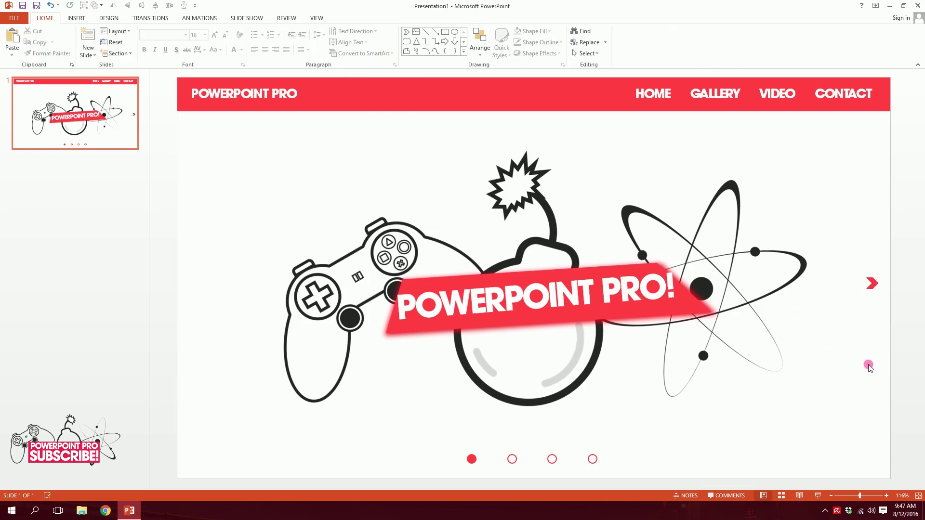
pyautogui.moveTo(873, 283); pyautogui.dragTo(880, 294)
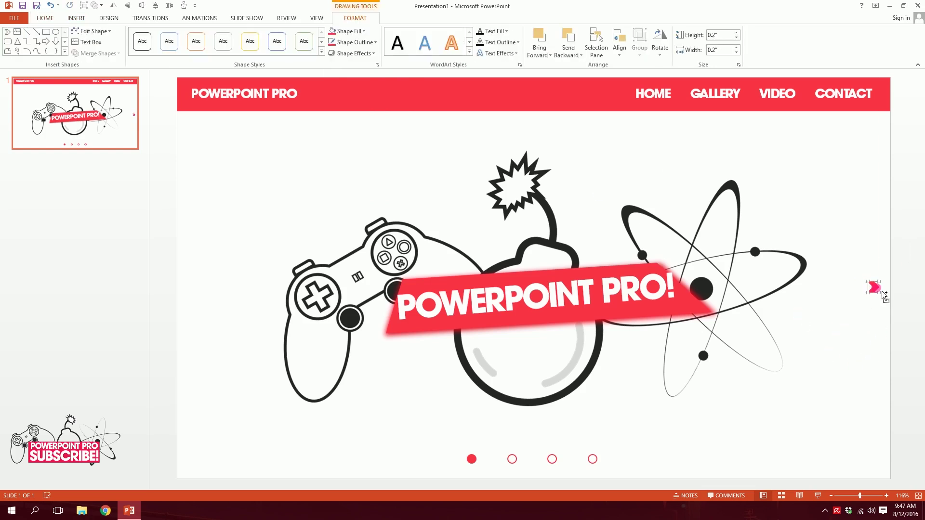
# Copy the chevron to the left edge and flip it horizontally to point left.
pyautogui.moveTo(884, 297); pyautogui.dragTo(205, 298)
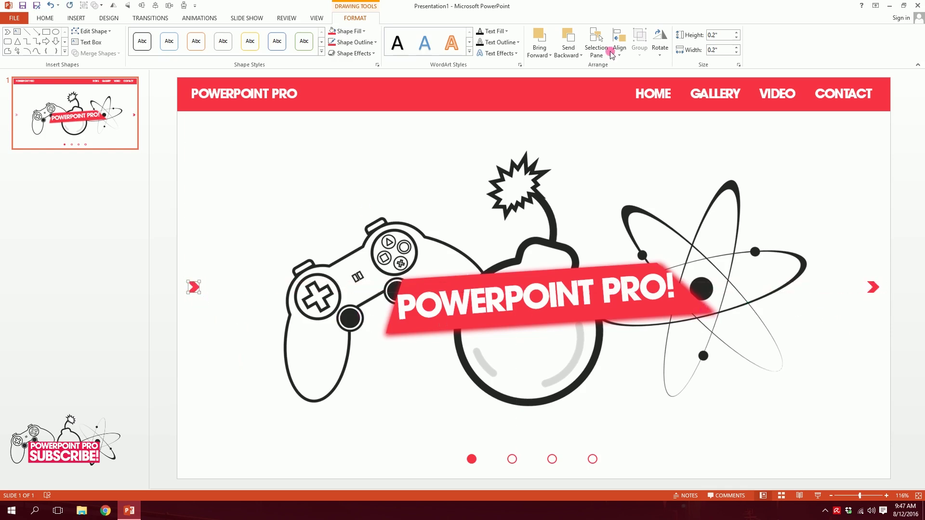
pyautogui.click(660, 45)
pyautogui.click(684, 98)
pyautogui.click(248, 172)
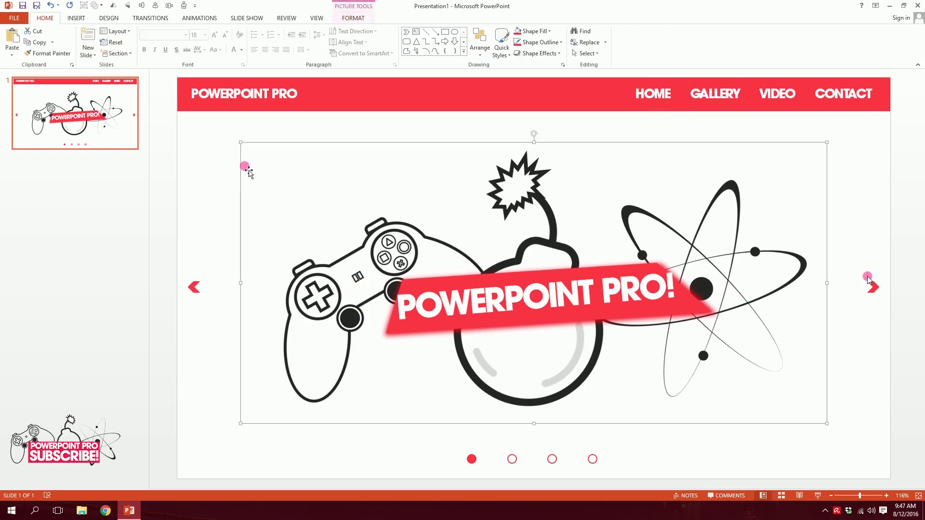
pyautogui.click(193, 287)
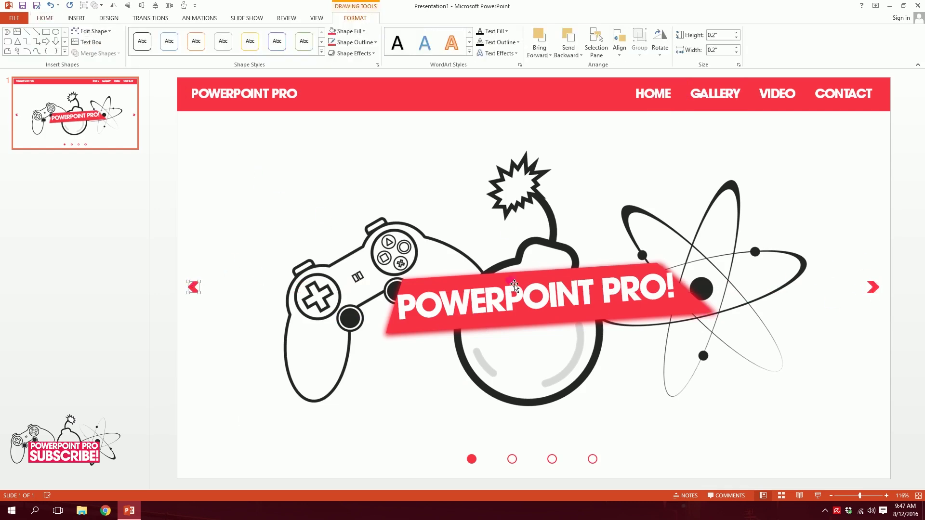
pyautogui.click(289, 151)
pyautogui.click(228, 153)
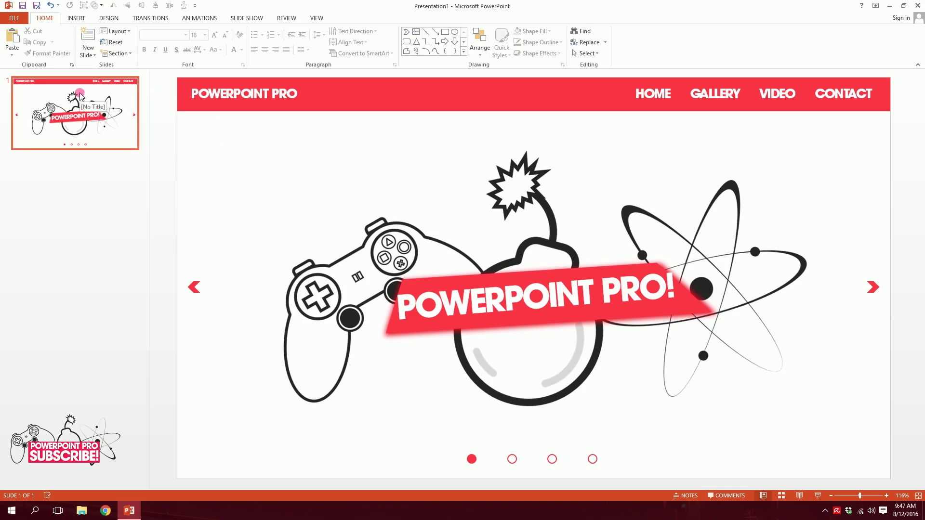
# Duplicate slide 1 with Ctrl+D, then delete the main graphic from slide 1.
pyautogui.click(91, 135)
pyautogui.hotkey('ctrl', 'd')
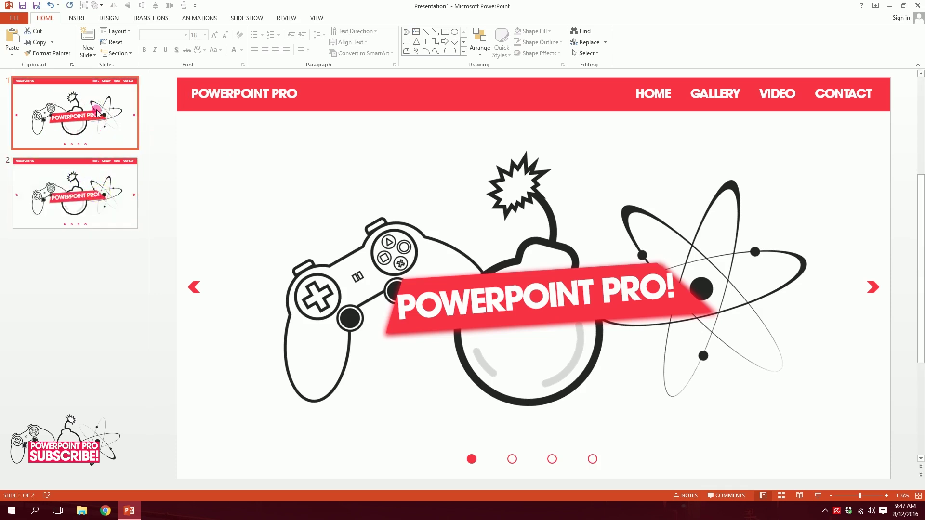
pyautogui.click(573, 334)
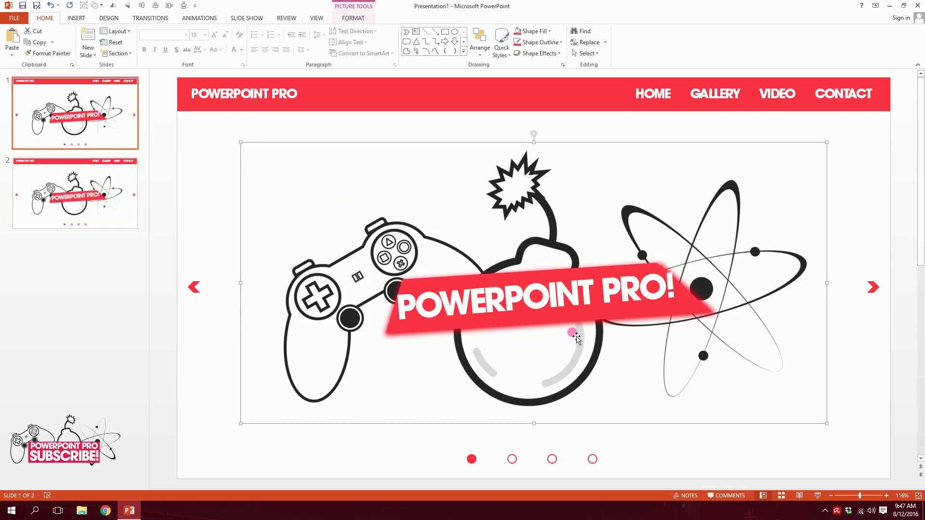
pyautogui.press('Delete')
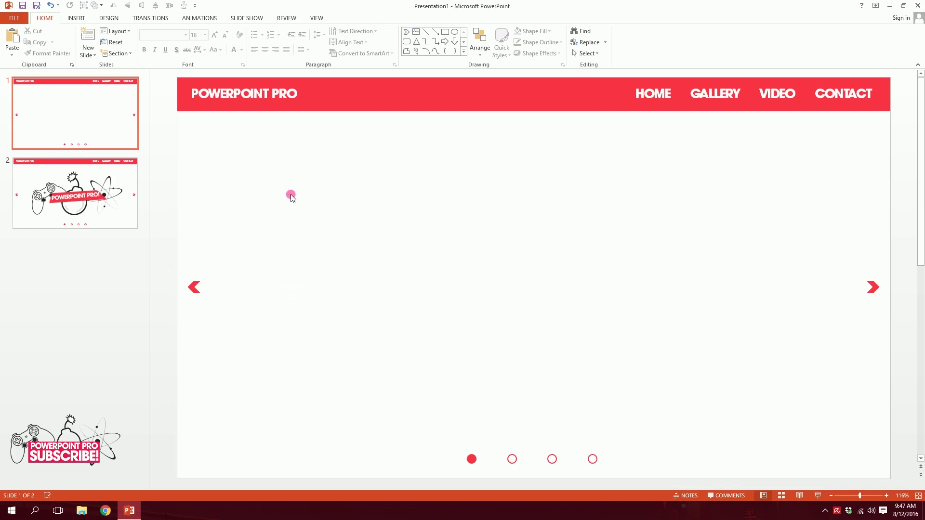
# Move the graphic slide to first position and draw a thin rectangle under HOME.
pyautogui.click(95, 174)
pyautogui.moveTo(94, 212); pyautogui.dragTo(98, 127)
pyautogui.click(76, 18)
pyautogui.click(164, 48)
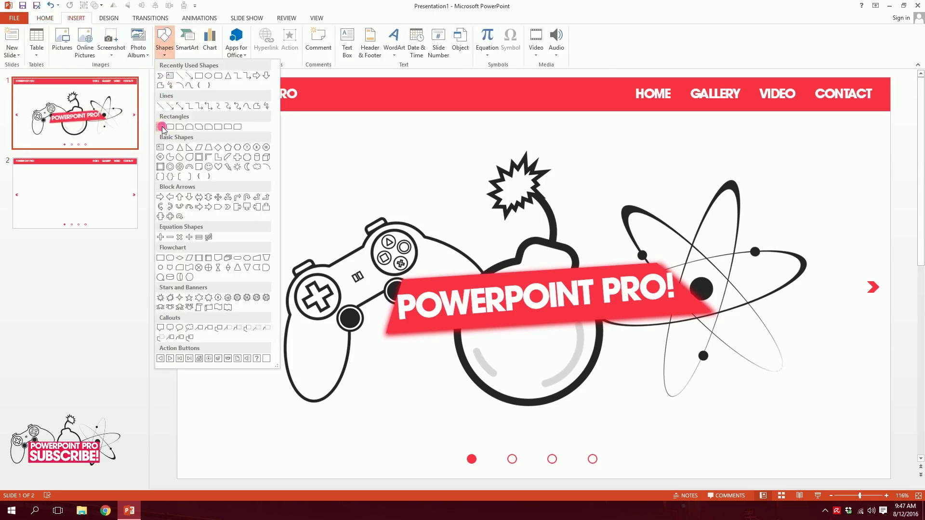
pyautogui.click(162, 126)
pyautogui.moveTo(633, 106); pyautogui.dragTo(676, 107)
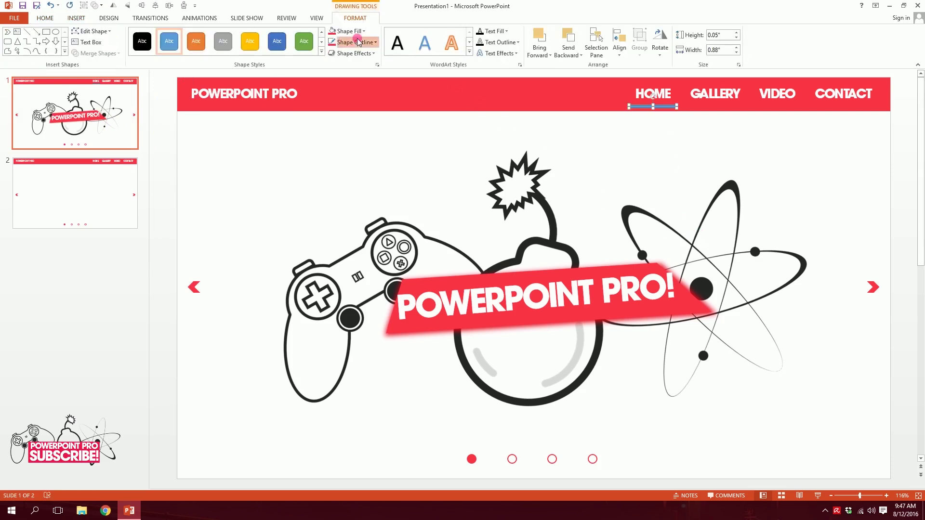
# Fill the 0.05" HOME underline white, then switch to slide 2.
pyautogui.click(356, 42)
pyautogui.click(349, 31)
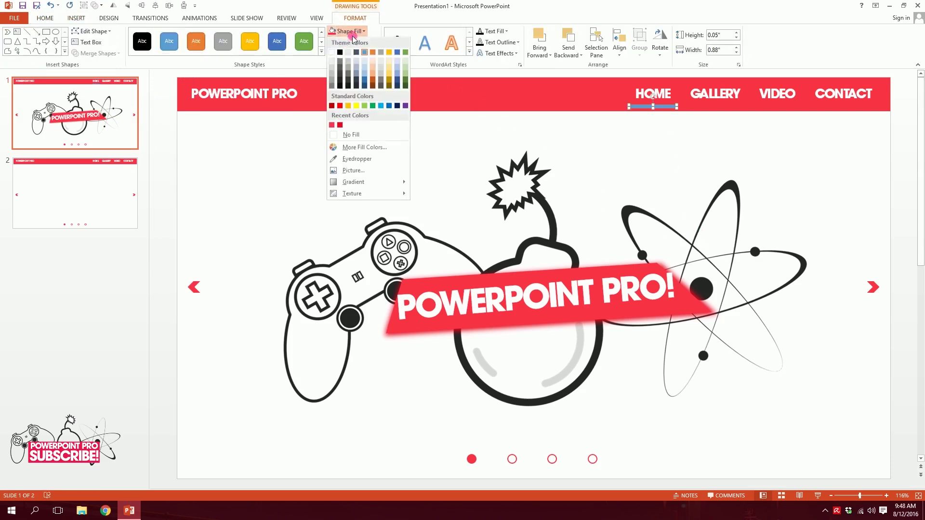
pyautogui.click(333, 46)
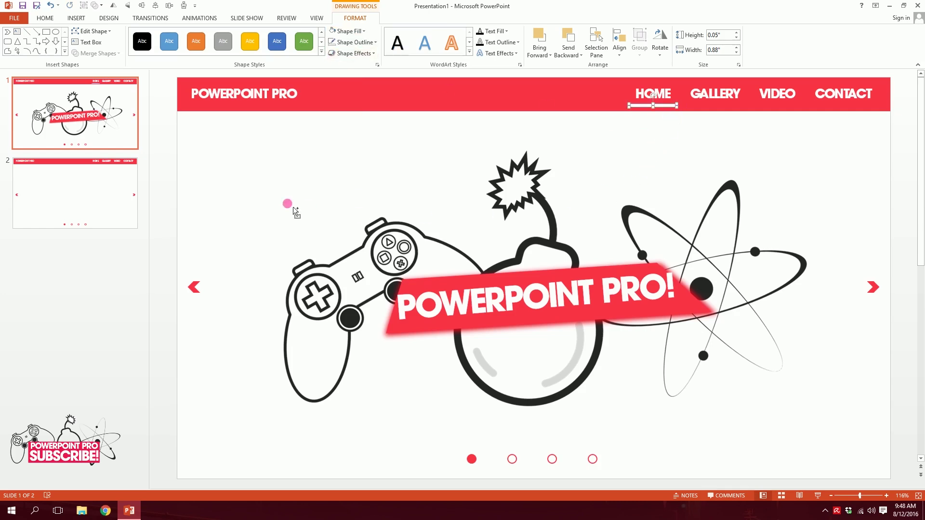
pyautogui.click(131, 193)
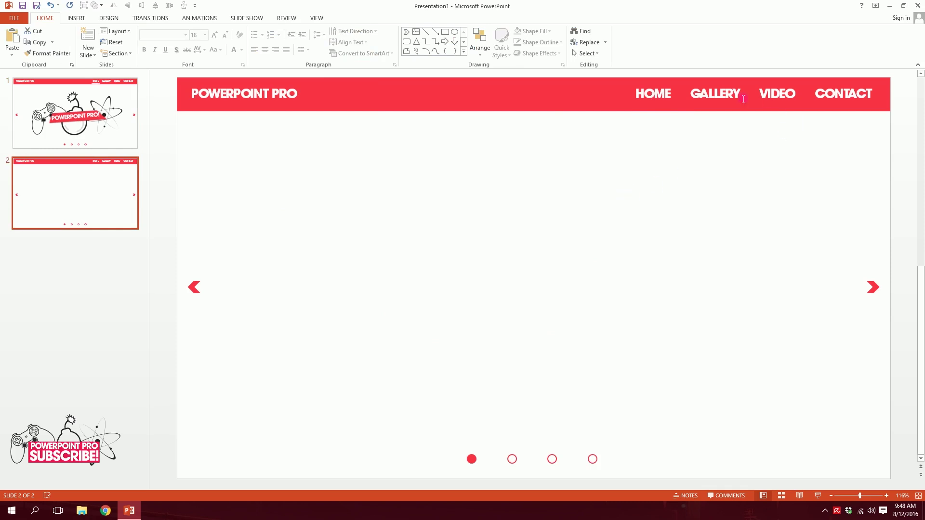
# Paste the copied underline onto slide 2 and position it under GALLERY.
pyautogui.hotkey('ctrl', 'v')
pyautogui.moveTo(671, 107); pyautogui.dragTo(716, 110)
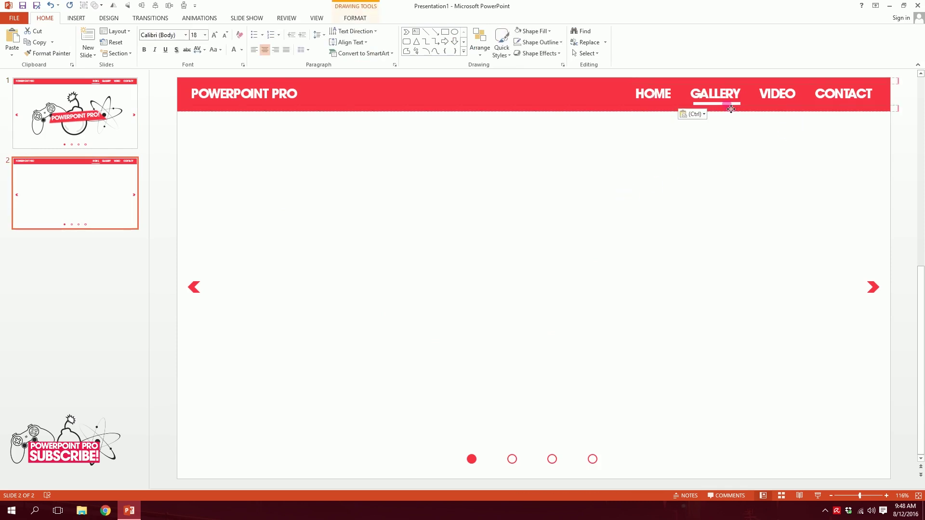
pyautogui.moveTo(729, 109); pyautogui.dragTo(729, 110)
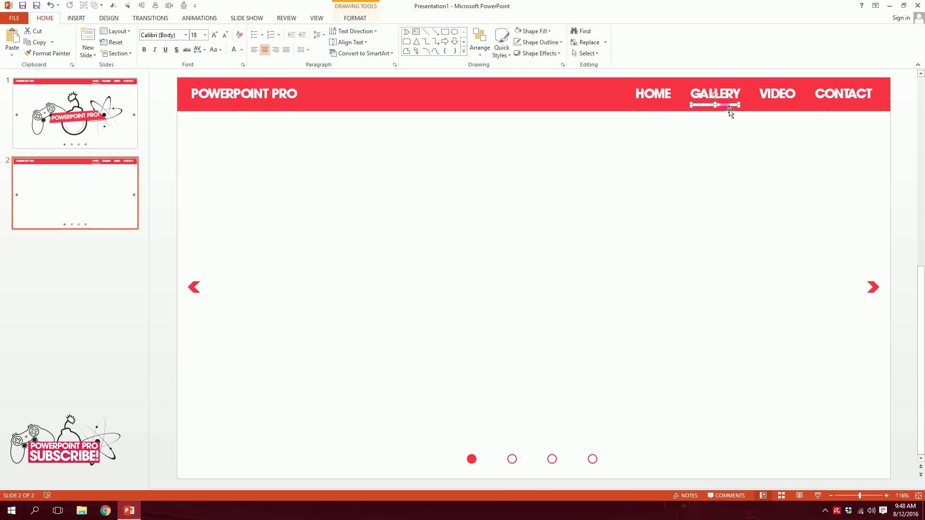
pyautogui.click(392, 287)
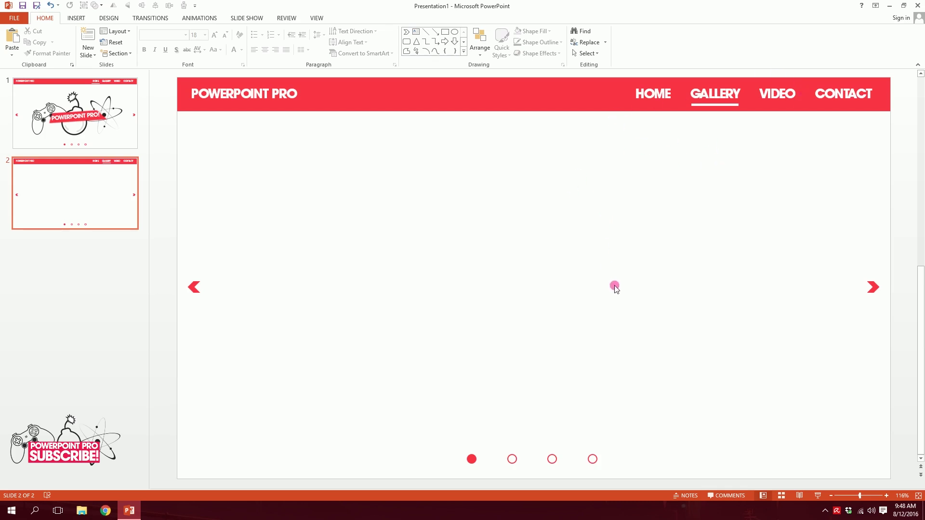
# Fill the second slider dot red and the first dot white.
pyautogui.click(515, 458)
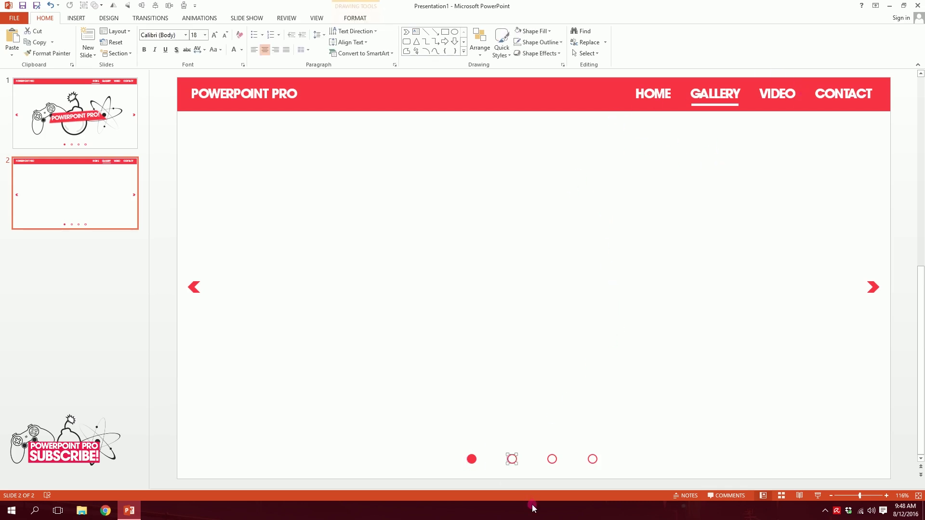
pyautogui.click(534, 31)
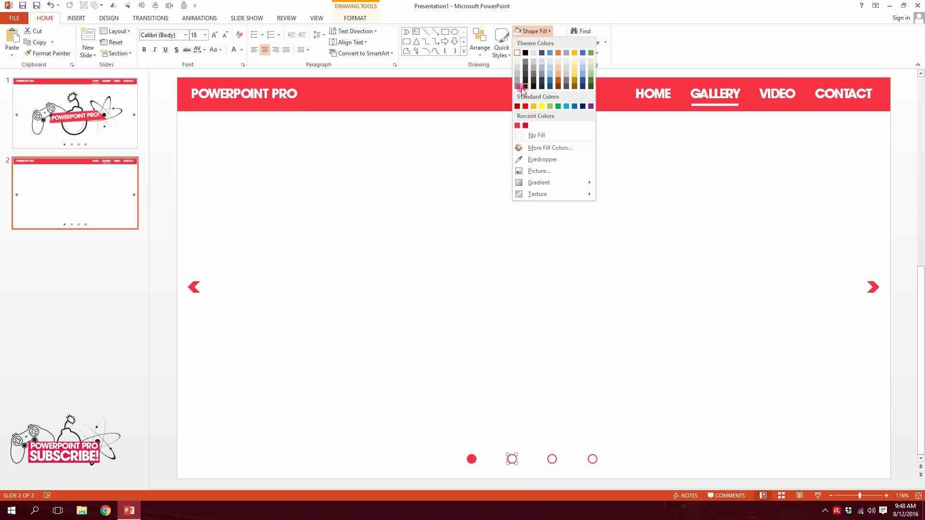
pyautogui.click(519, 126)
pyautogui.moveTo(417, 371); pyautogui.dragTo(489, 488)
pyautogui.click(534, 31)
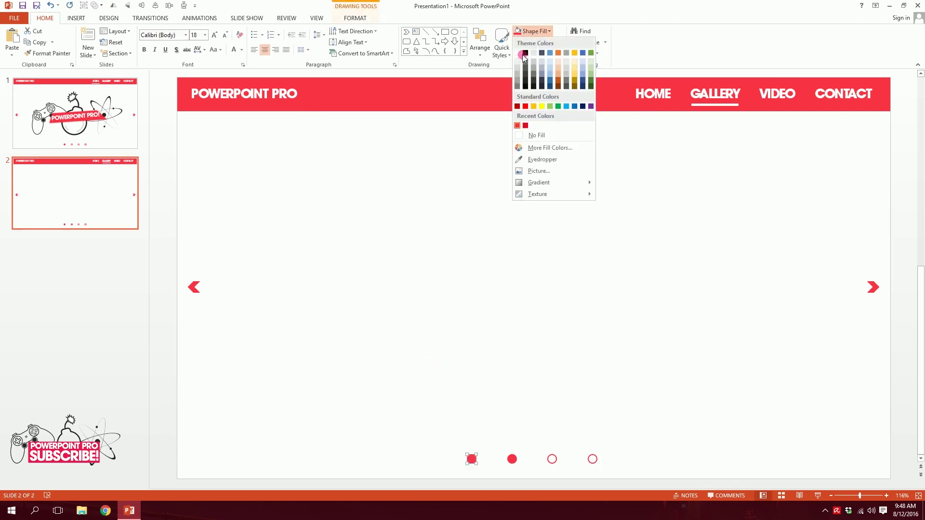
pyautogui.click(519, 53)
pyautogui.click(579, 336)
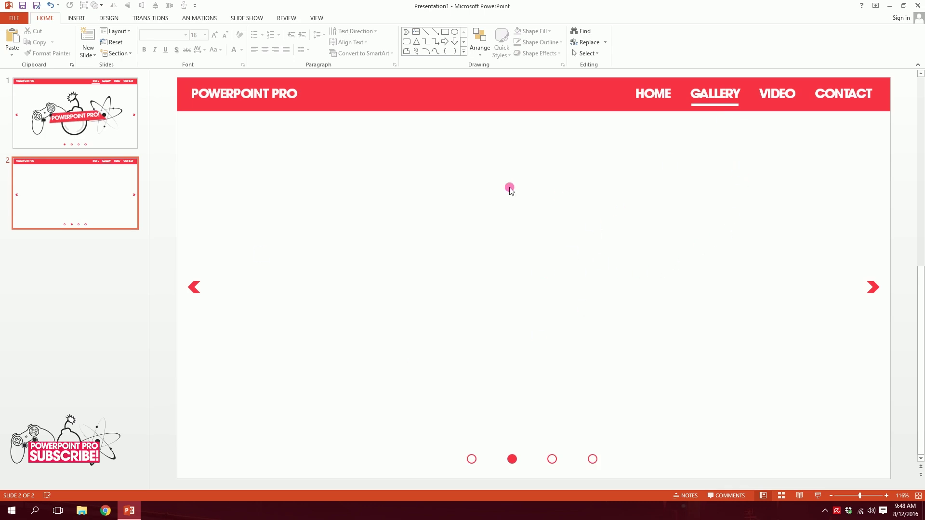
# Insert every picture from the WEbsite folder except Picture1 onto slide 2.
pyautogui.click(75, 19)
pyautogui.click(62, 41)
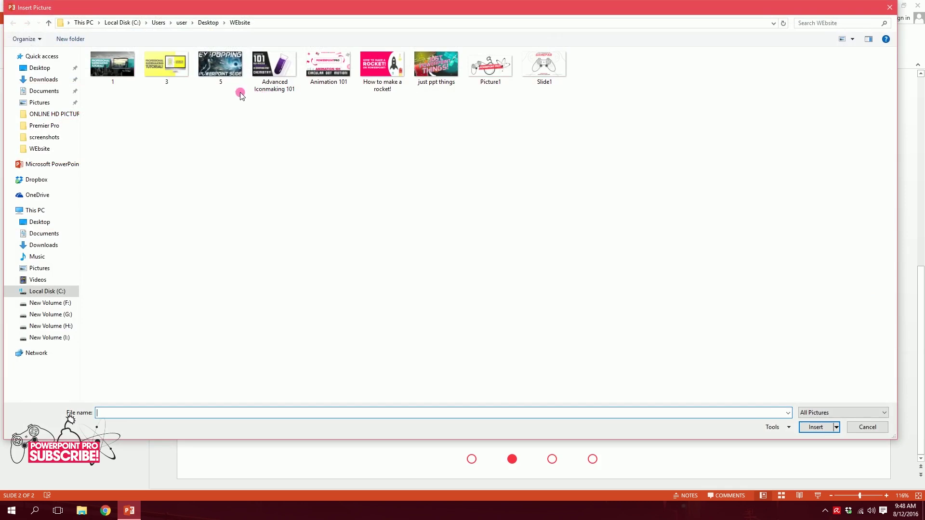
pyautogui.moveTo(600, 133); pyautogui.dragTo(101, 57)
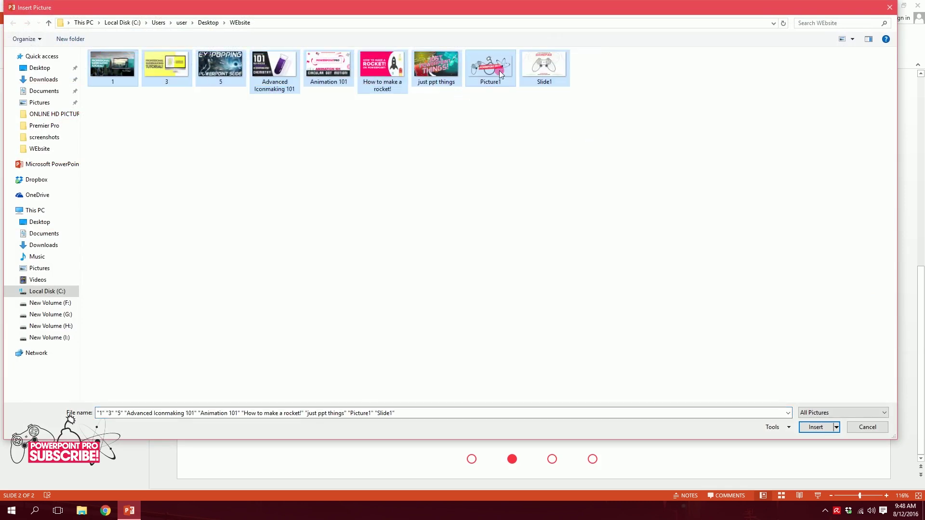
pyautogui.keyDown('ctrl'); pyautogui.click(501, 74); pyautogui.keyUp('ctrl')
pyautogui.click(815, 427)
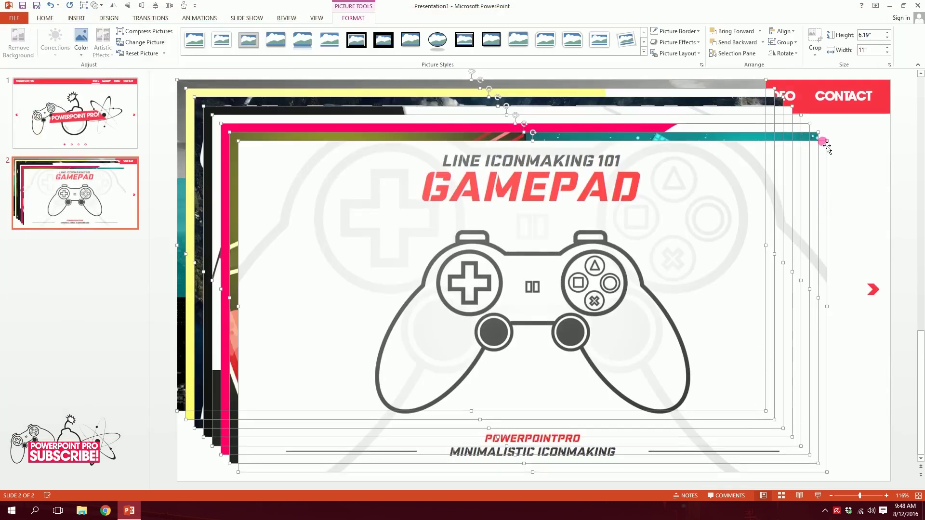
# Shrink the stacked pictures to thumbnail size, move them to the upper centre, and spread them out.
pyautogui.moveTo(830, 144); pyautogui.dragTo(357, 404)
pyautogui.moveTo(310, 433); pyautogui.dragTo(718, 226)
pyautogui.click(574, 299)
pyautogui.click(432, 302)
pyautogui.moveTo(433, 302); pyautogui.dragTo(614, 227)
# Arrange the Chemistry, Eye-Popping, Things, Gamepad and Rocket pictures into rough grid positions.
pyautogui.moveTo(424, 282); pyautogui.dragTo(540, 217)
pyautogui.moveTo(348, 254); pyautogui.dragTo(342, 174)
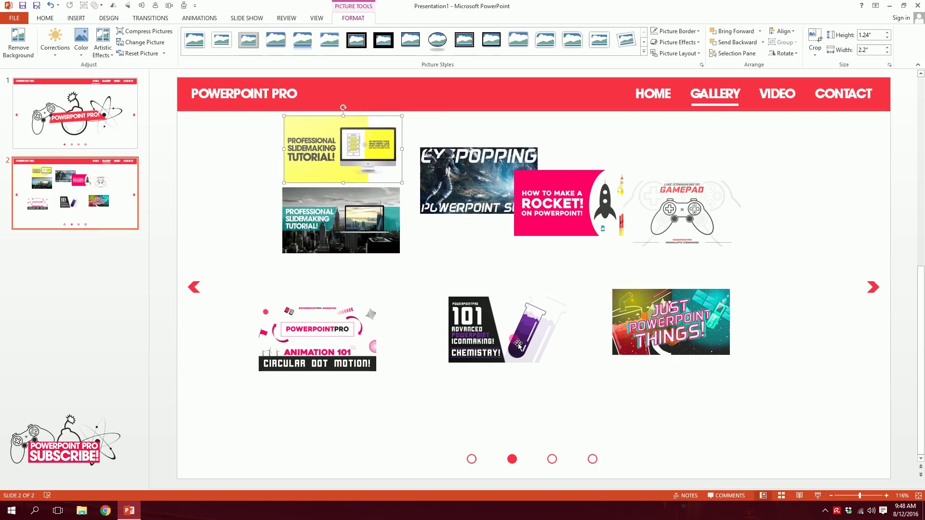
pyautogui.moveTo(676, 316); pyautogui.dragTo(713, 342)
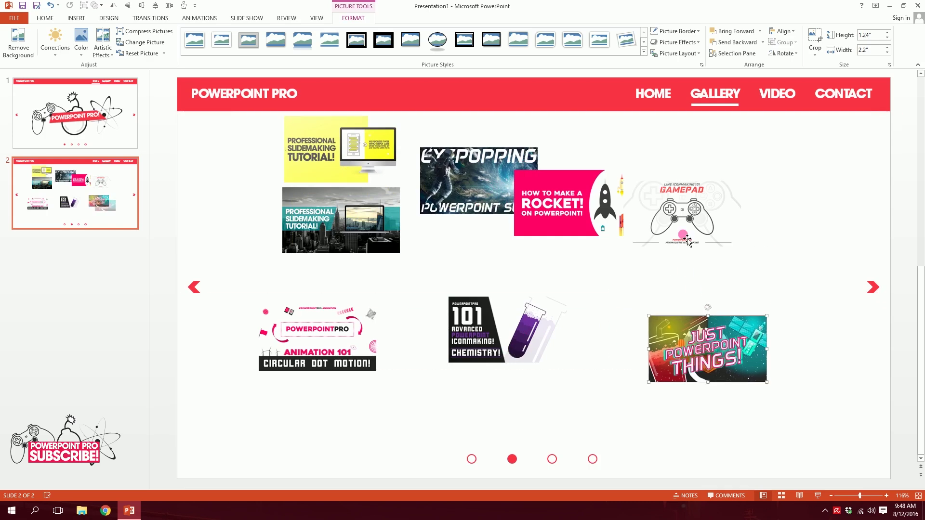
pyautogui.moveTo(683, 212); pyautogui.dragTo(732, 212)
pyautogui.moveTo(554, 204); pyautogui.dragTo(599, 209)
pyautogui.moveTo(508, 196); pyautogui.dragTo(517, 245)
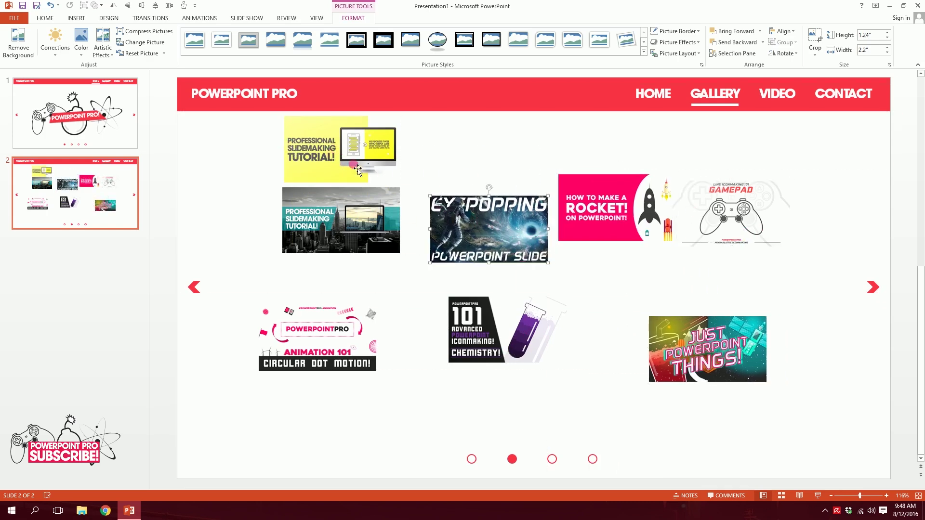
# Delete the Animation 101 picture and move the yellow tutorial picture into the lower row.
pyautogui.click(359, 324)
pyautogui.press('Delete')
pyautogui.moveTo(375, 157); pyautogui.dragTo(372, 335)
pyautogui.moveTo(337, 222); pyautogui.dragTo(324, 209)
pyautogui.moveTo(372, 335); pyautogui.dragTo(362, 342)
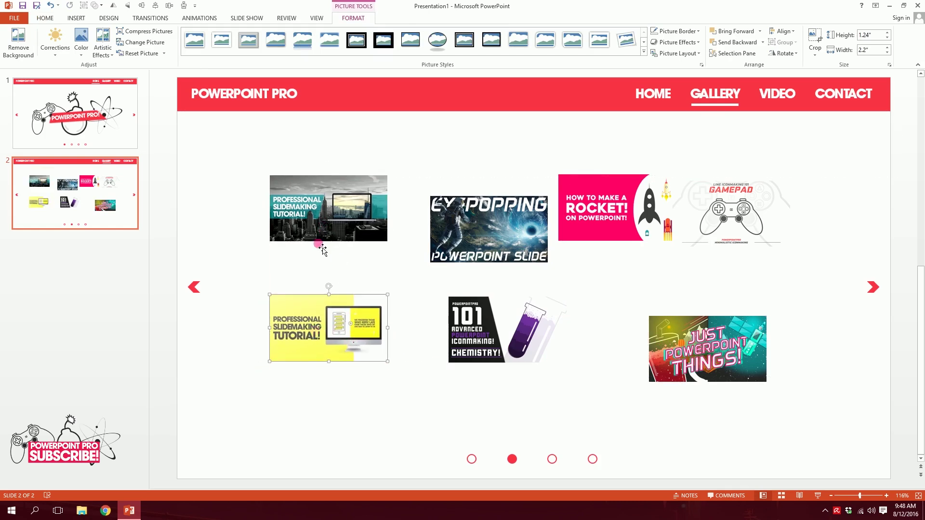
# Undo and redo the yellow picture's move, then select the four lower-row pictures.
pyautogui.moveTo(230, 249); pyautogui.dragTo(822, 403)
pyautogui.click(585, 295)
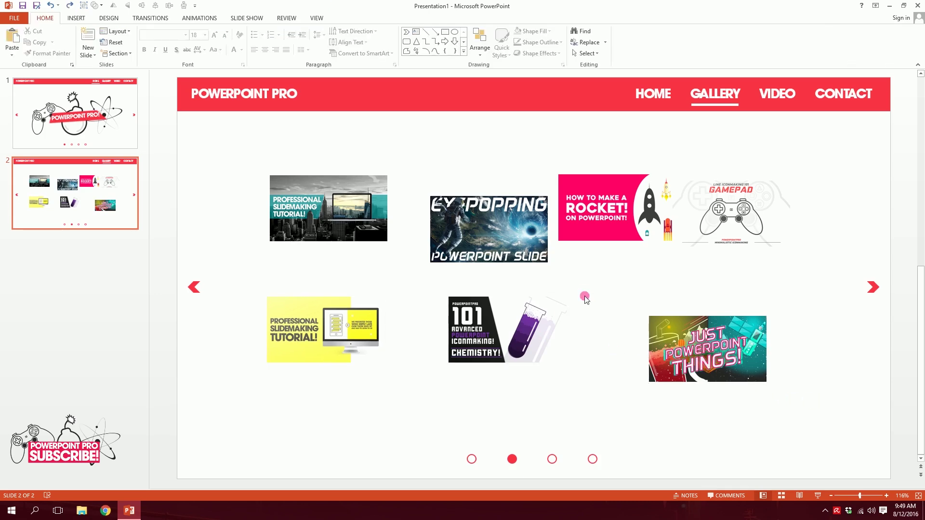
pyautogui.hotkey('ctrl', 'z')
pyautogui.hotkey('ctrl', 'z')
pyautogui.hotkey('ctrl', 'z')
pyautogui.hotkey('ctrl', 'z')
pyautogui.hotkey('ctrl', 'z')
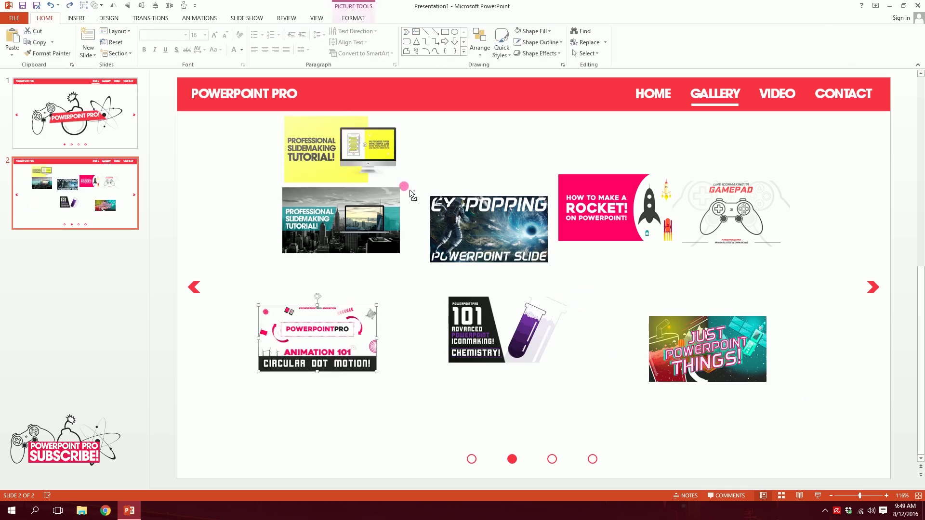
pyautogui.hotkey('ctrl', 'y')
pyautogui.hotkey('ctrl', 'y')
pyautogui.hotkey('ctrl', 'y')
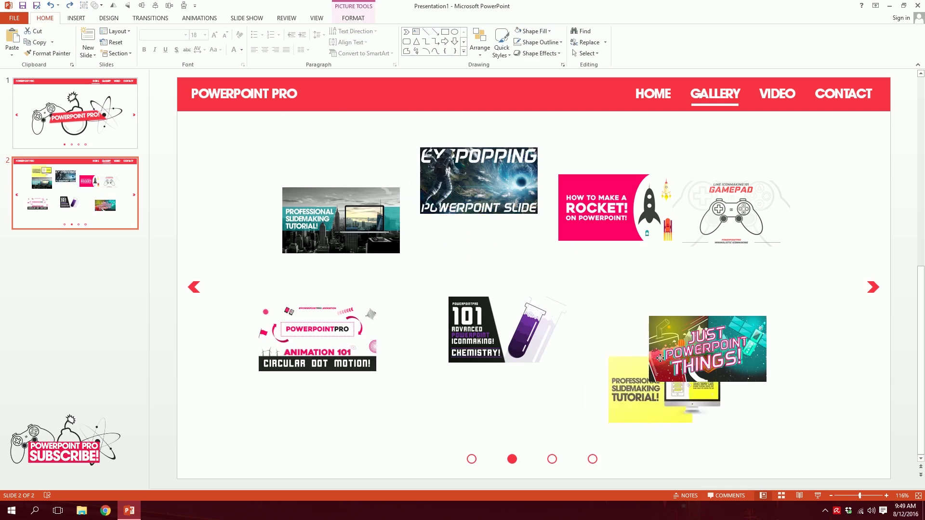
pyautogui.moveTo(857, 417); pyautogui.dragTo(203, 227)
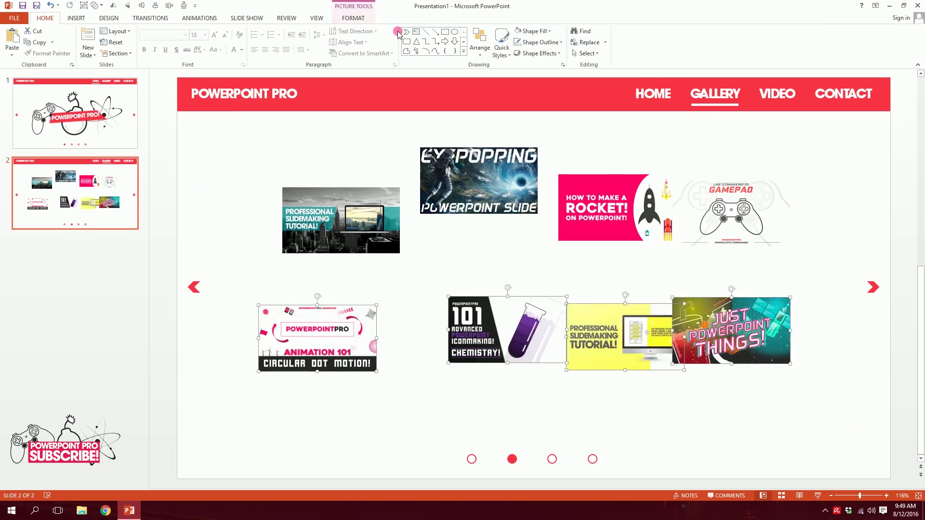
pyautogui.click(373, 22)
# Align the lower-row pictures by their middles, distribute them horizontally, and nudge the row down.
pyautogui.click(781, 31)
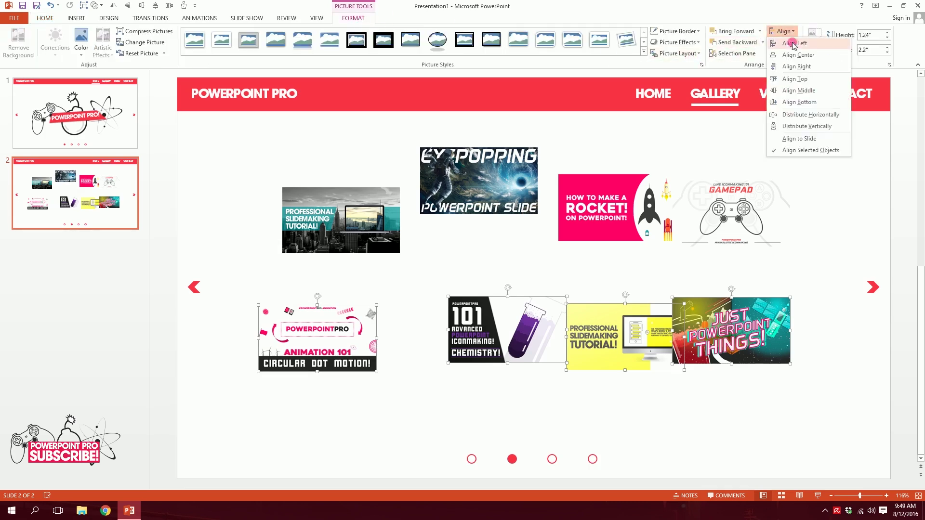
pyautogui.click(799, 91)
pyautogui.click(781, 31)
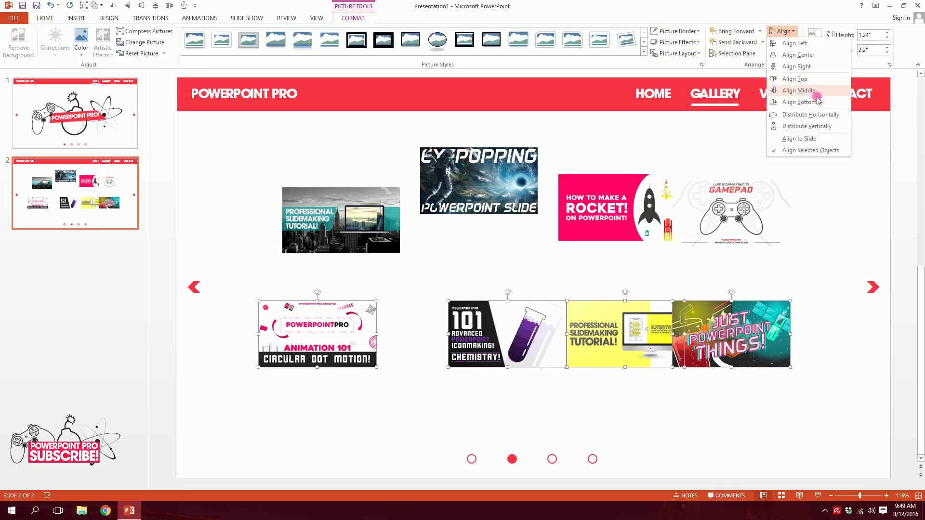
pyautogui.click(811, 115)
pyautogui.moveTo(728, 351); pyautogui.dragTo(729, 359)
# Move the tutorial and gamepad pictures into the top row.
pyautogui.moveTo(391, 246); pyautogui.dragTo(366, 262)
pyautogui.moveTo(692, 212); pyautogui.dragTo(777, 258)
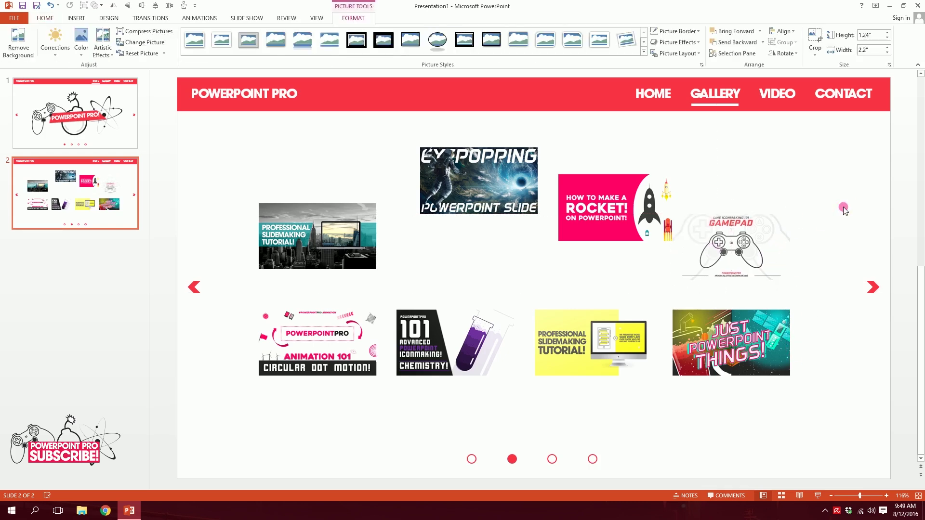
pyautogui.click(839, 140)
# Align the four top-row pictures by their middles and distribute them horizontally.
pyautogui.moveTo(839, 139); pyautogui.dragTo(227, 303)
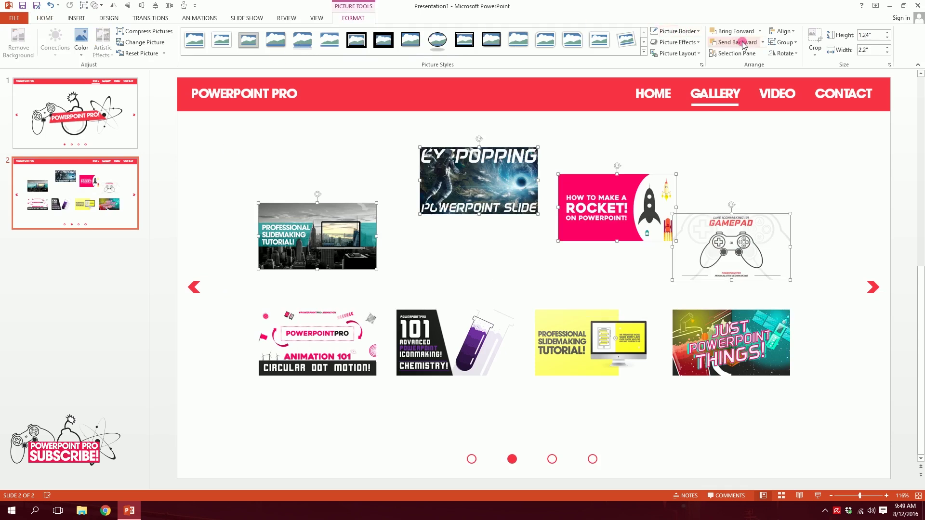
pyautogui.click(782, 31)
pyautogui.click(798, 90)
pyautogui.click(782, 31)
pyautogui.click(827, 117)
pyautogui.moveTo(776, 200); pyautogui.dragTo(777, 236)
# Move all eight pictures together to centre the grid between the arrows.
pyautogui.moveTo(861, 170); pyautogui.dragTo(230, 413)
pyautogui.moveTo(328, 373); pyautogui.dragTo(349, 367)
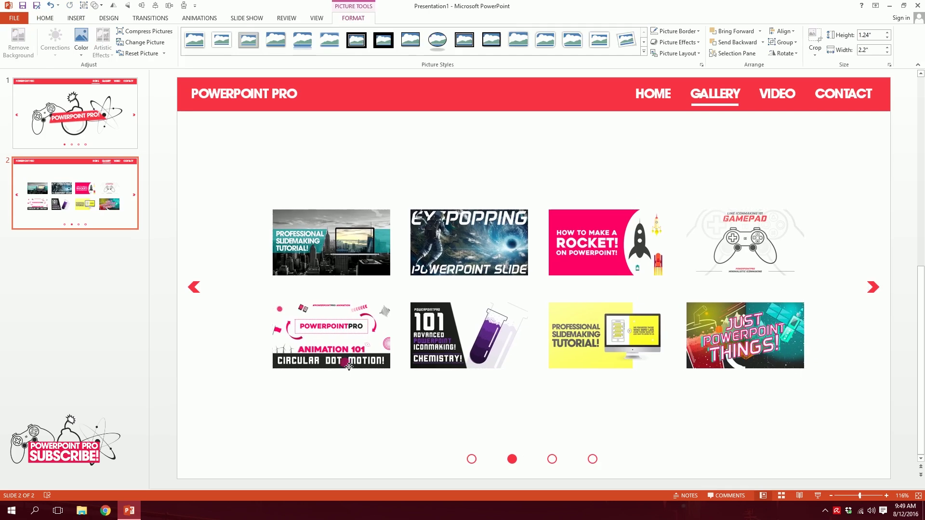
pyautogui.click(327, 439)
pyautogui.click(81, 206)
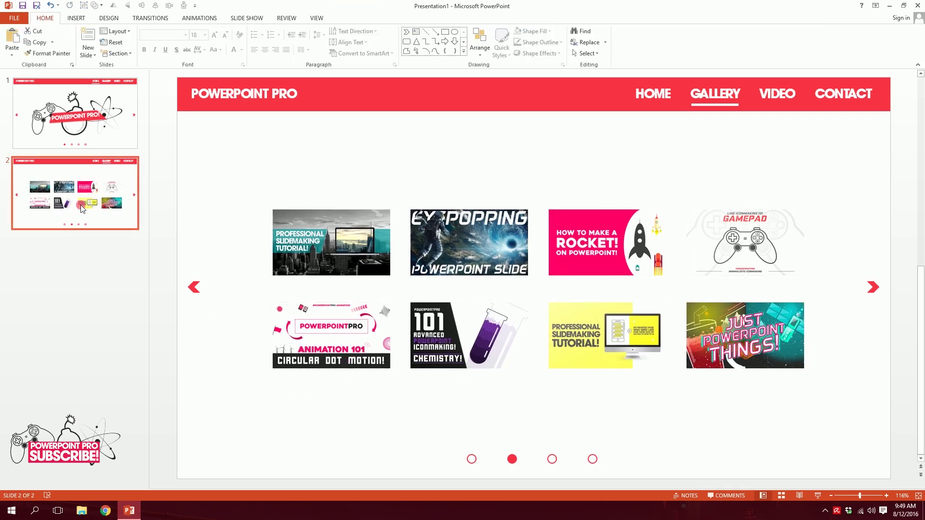
# Duplicate the gallery slide, delete its pictures, and move the underline under VIDEO.
pyautogui.hotkey('ctrl', 'd')
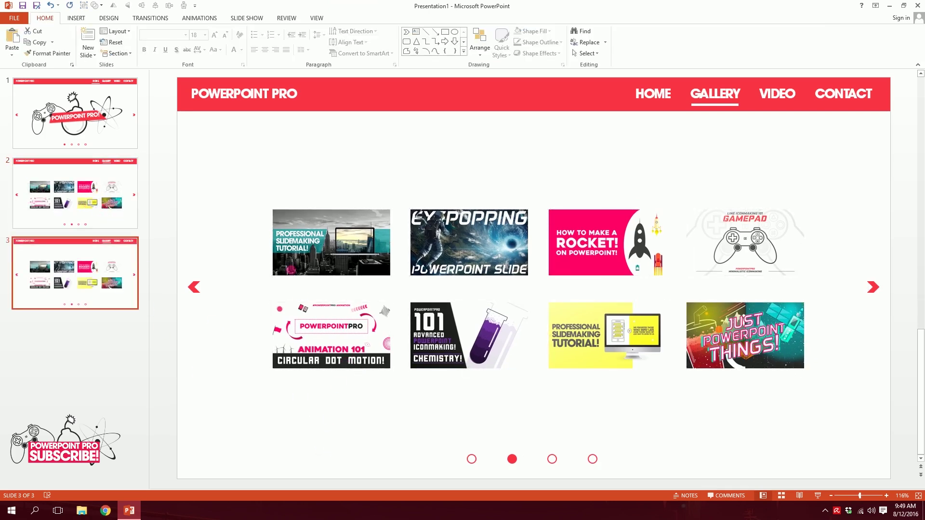
pyautogui.moveTo(249, 177); pyautogui.dragTo(830, 387)
pyautogui.press('Delete')
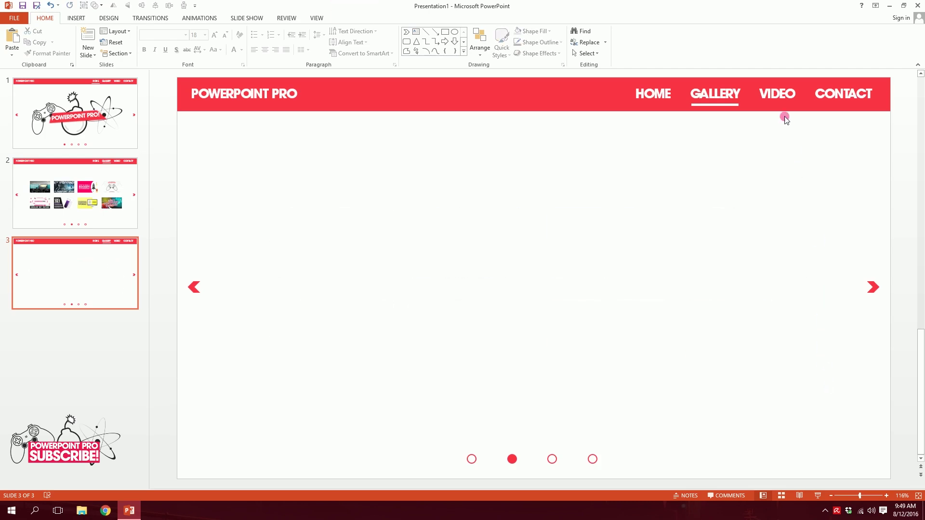
pyautogui.moveTo(721, 110); pyautogui.dragTo(760, 107)
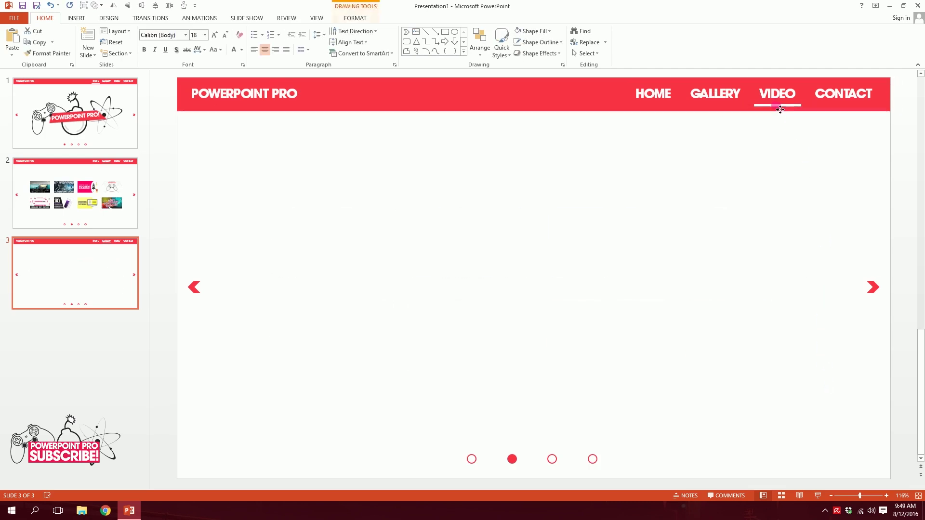
# Fill the third slider dot red and set the second dot to No Fill.
pyautogui.moveTo(531, 436); pyautogui.dragTo(587, 489)
pyautogui.click(532, 31)
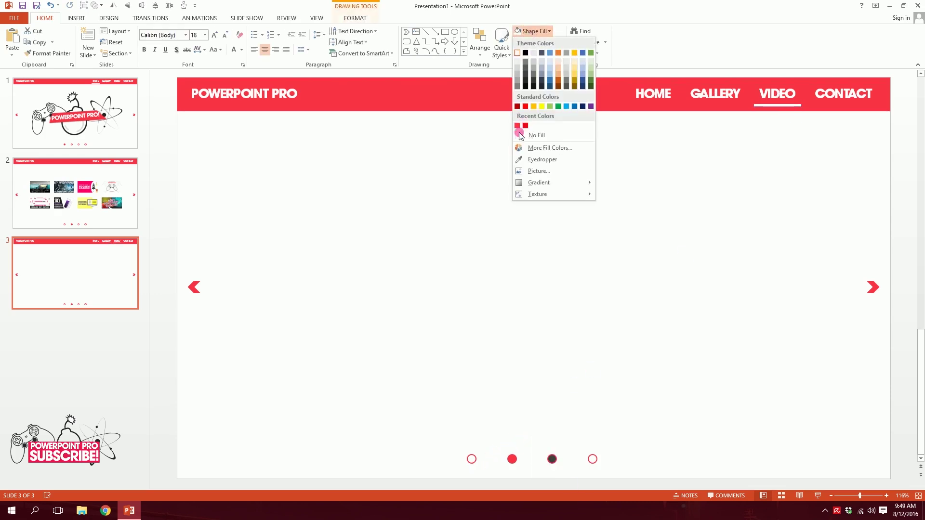
pyautogui.click(517, 125)
pyautogui.moveTo(488, 423); pyautogui.dragTo(526, 488)
pyautogui.click(537, 36)
pyautogui.click(525, 135)
pyautogui.click(579, 274)
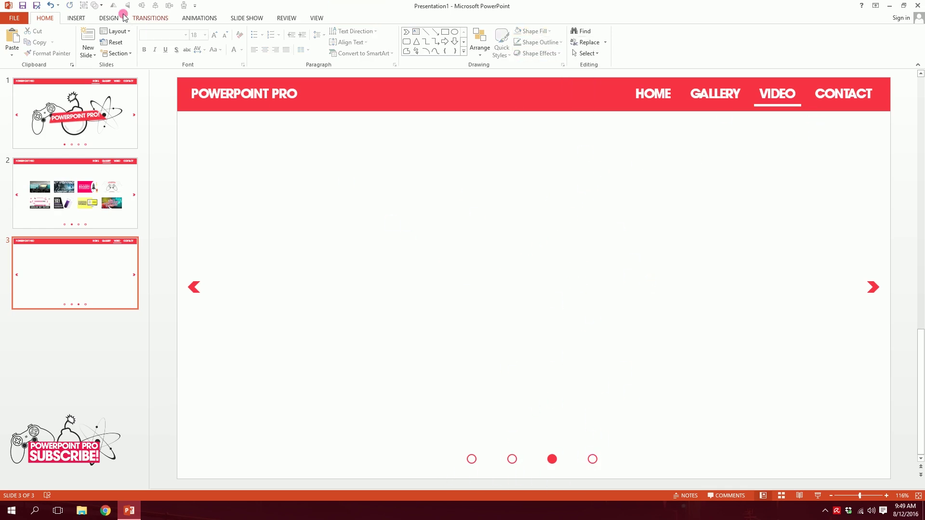
pyautogui.click(73, 18)
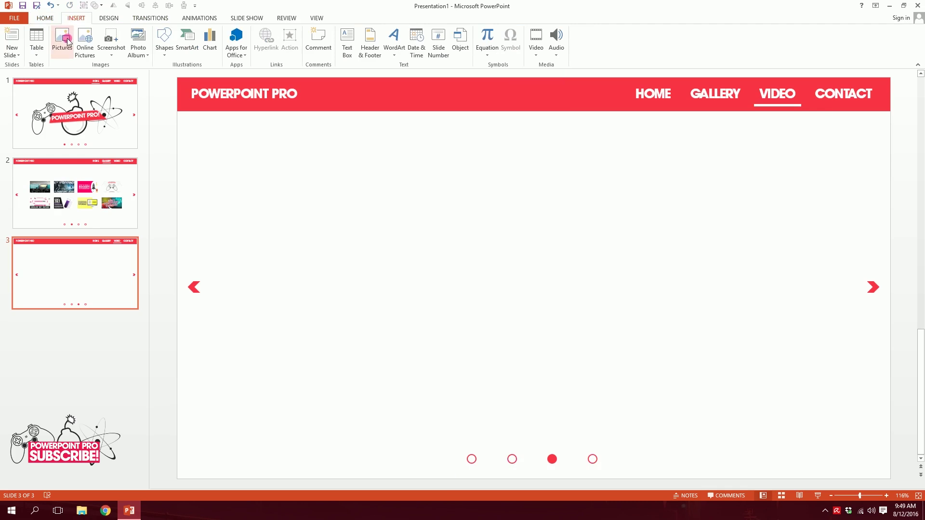
# Embed the SpeedArt 101 video from the WEbsite folder onto slide 3.
pyautogui.click(532, 50)
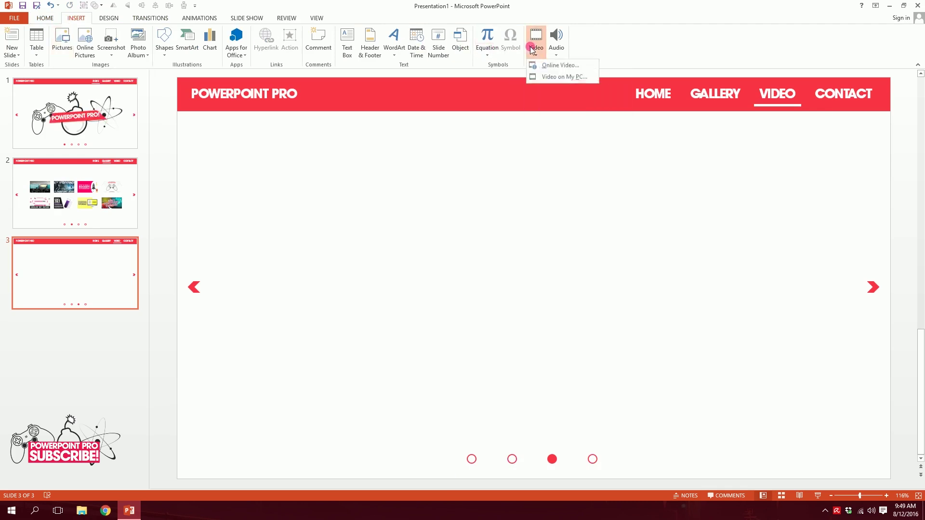
pyautogui.click(541, 77)
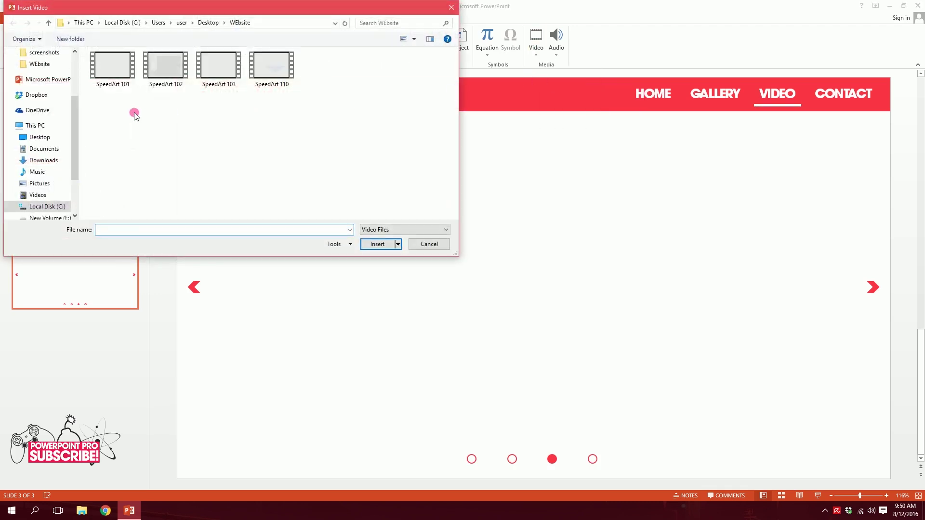
pyautogui.click(134, 66)
pyautogui.click(159, 72)
pyautogui.click(207, 67)
pyautogui.click(273, 71)
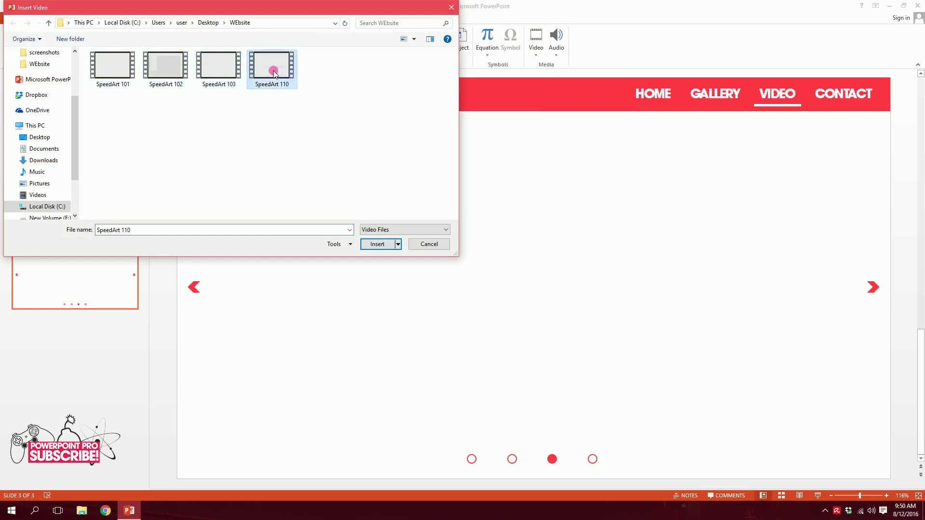
pyautogui.click(125, 73)
pyautogui.click(207, 82)
pyautogui.click(118, 68)
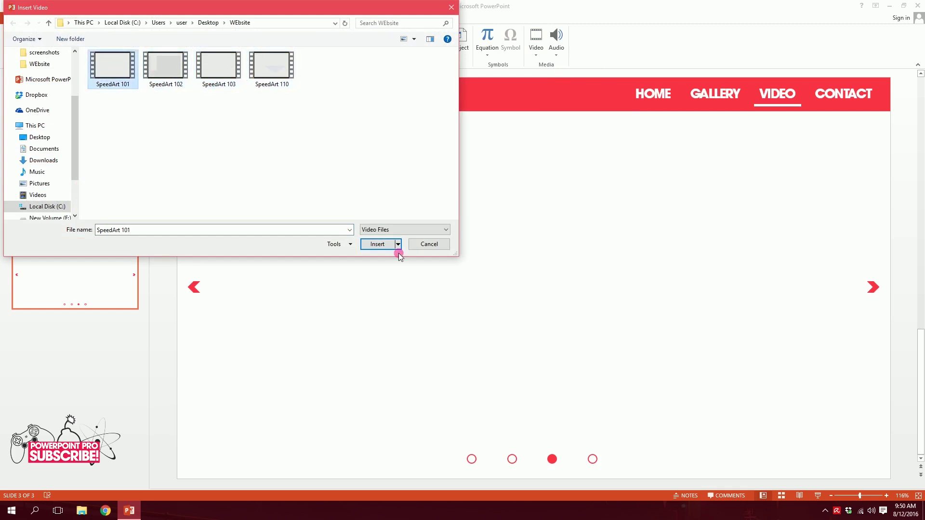
pyautogui.click(376, 245)
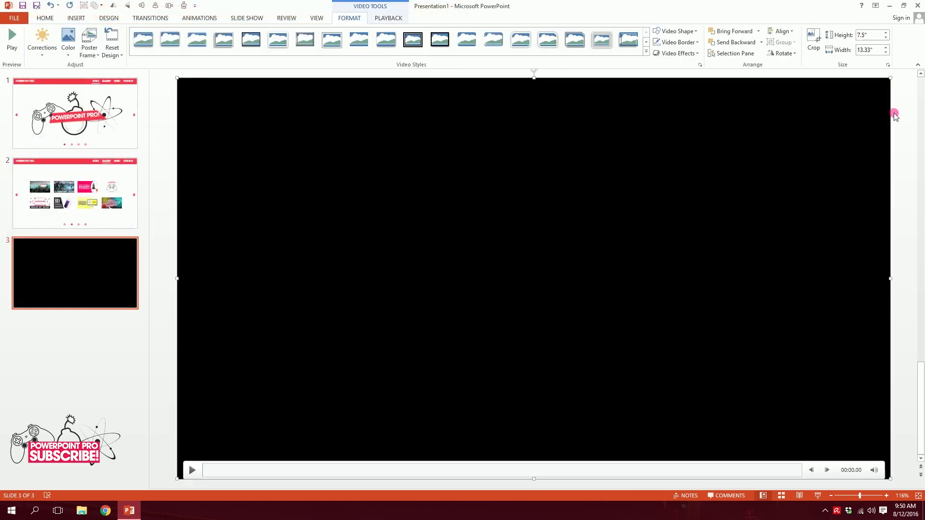
# Shrink the video to 1.95" by 3.47", place it on the left, and play it in place.
pyautogui.moveTo(890, 78); pyautogui.dragTo(362, 398)
pyautogui.moveTo(315, 421); pyautogui.dragTo(382, 276)
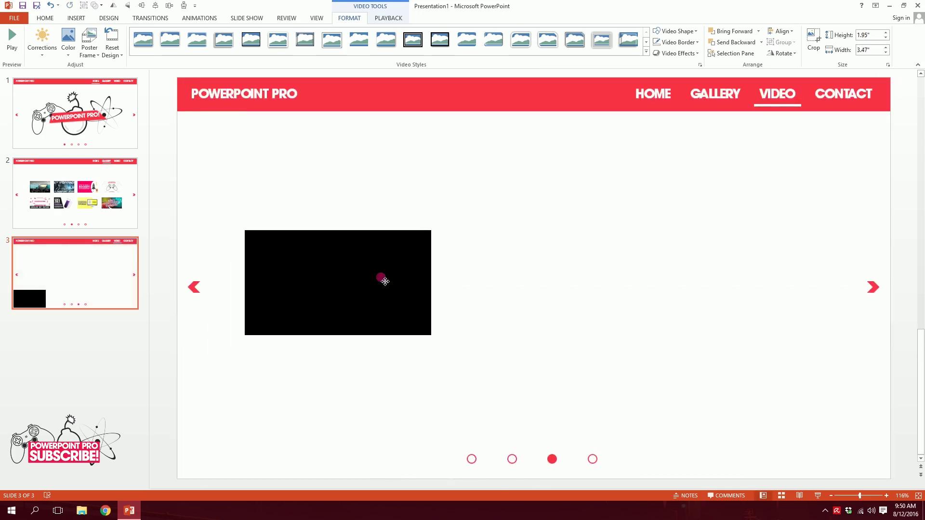
pyautogui.moveTo(306, 328); pyautogui.dragTo(335, 266)
pyautogui.click(288, 283)
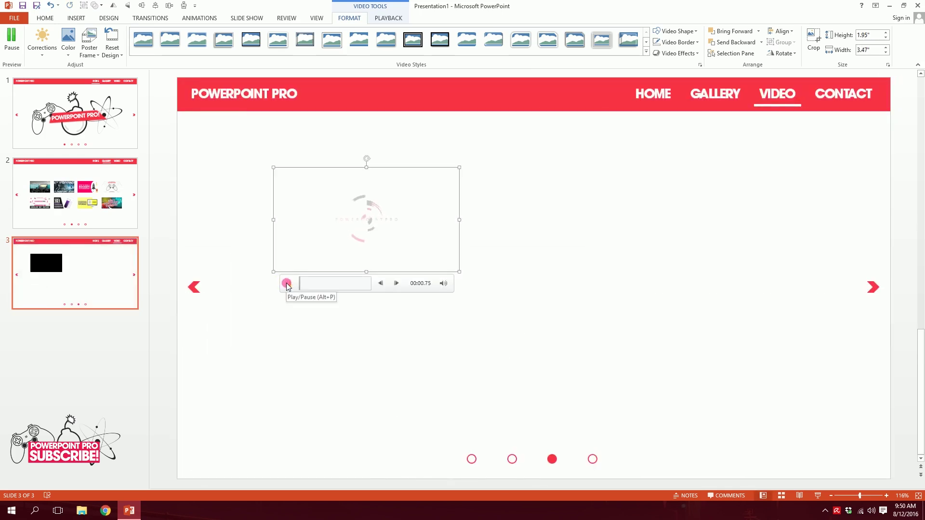
pyautogui.moveTo(443, 289)
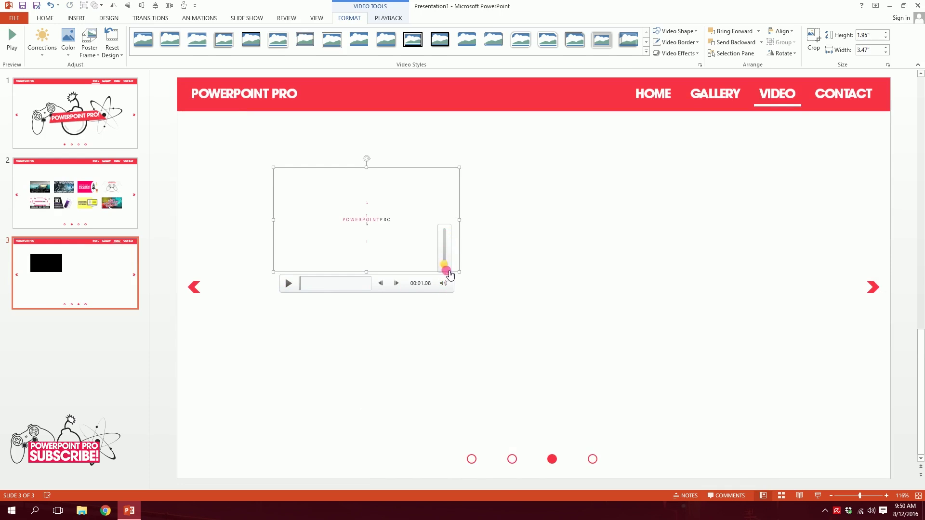
pyautogui.click(286, 289)
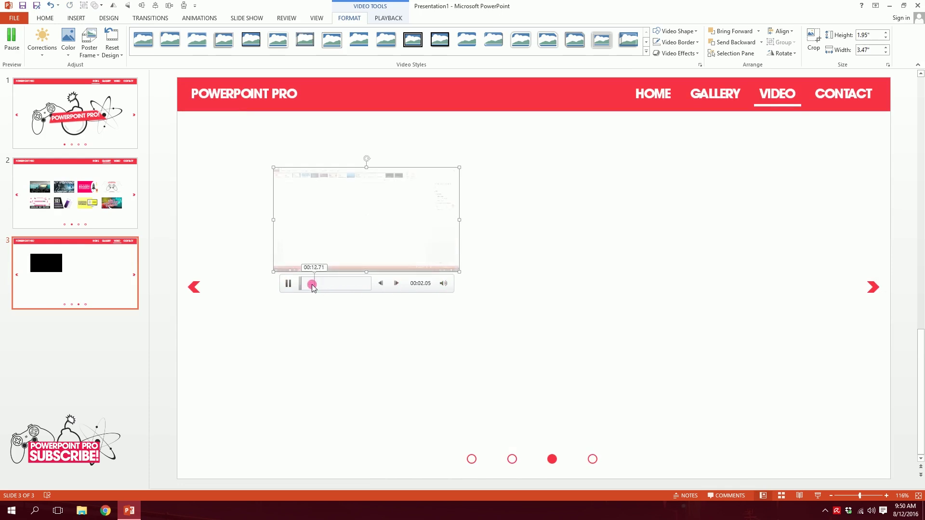